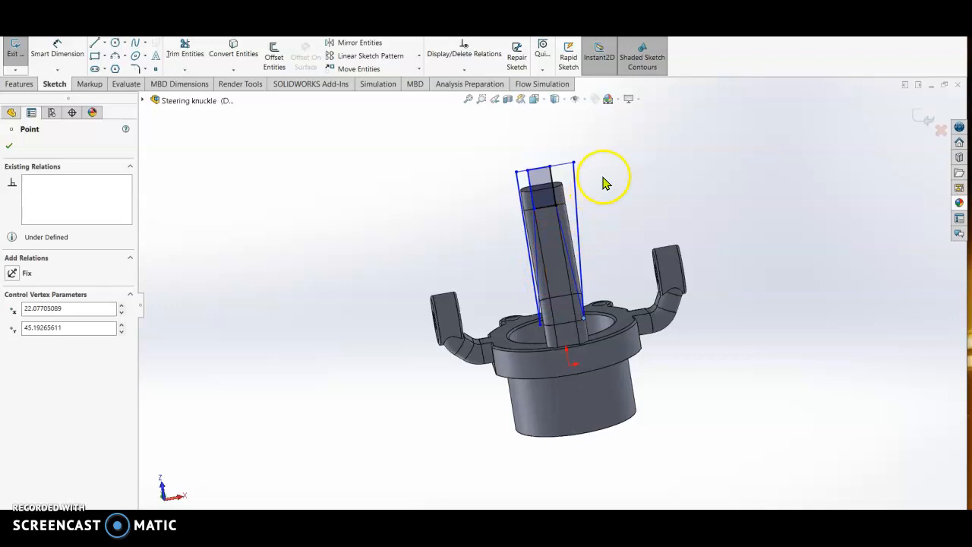
# - Move the lower outer corner of the left cut profile to about X -20.8, Y 43.5, beside the long arm's edge
pyautogui.moveTo(704, 244)
pyautogui.mouseDown(button='middle')
pyautogui.moveTo(681, 254)
pyautogui.moveTo(685, 219)
pyautogui.mouseUp(button='middle')
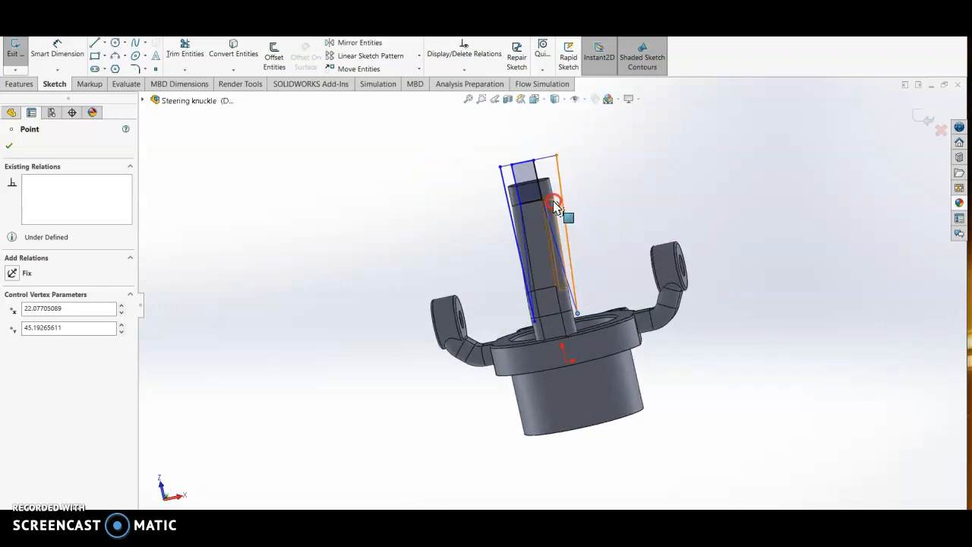
pyautogui.scroll(-3, 554, 330)
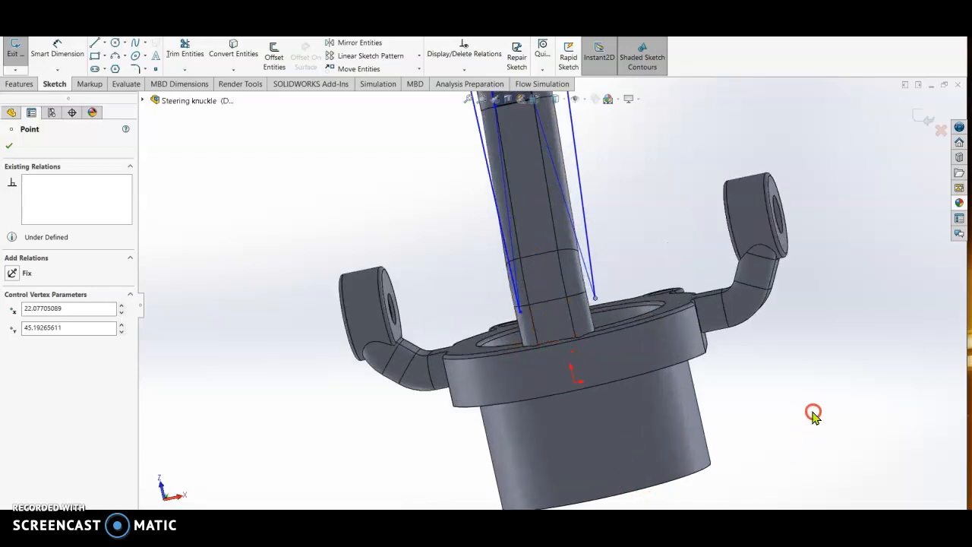
pyautogui.scroll(2, 810, 410)
pyautogui.press('space')
pyautogui.click(494, 423)
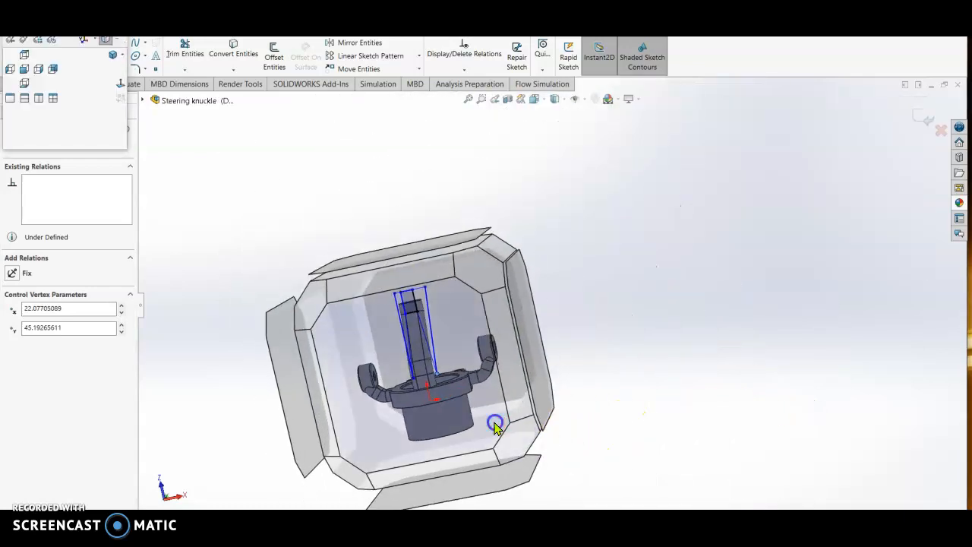
pyautogui.scroll(-2, 524, 379)
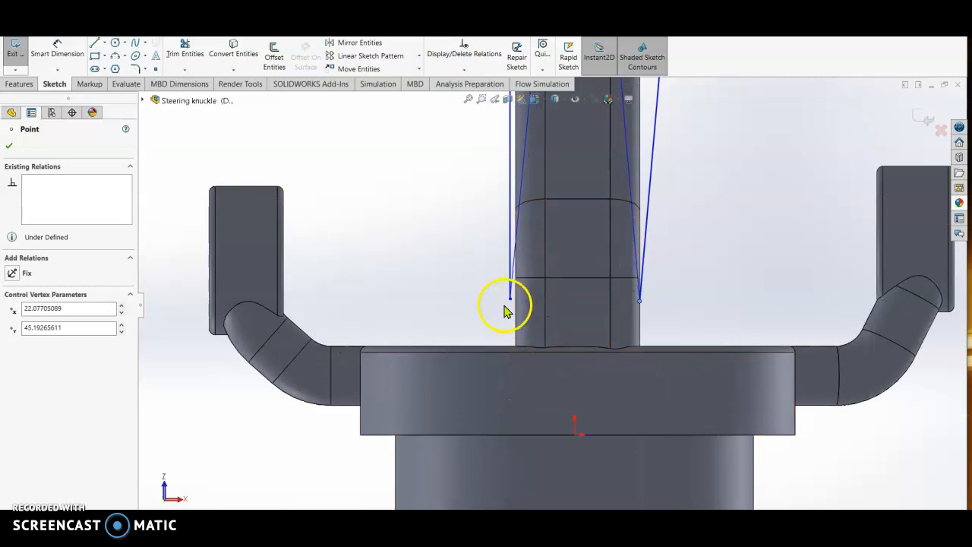
pyautogui.scroll(-2, 501, 300)
pyautogui.moveTo(530, 305)
pyautogui.mouseDown()
pyautogui.moveTo(539, 316)
pyautogui.moveTo(522, 298)
pyautogui.moveTo(542, 326)
pyautogui.moveTo(528, 326)
pyautogui.mouseUp()
pyautogui.scroll(5, 473, 276)
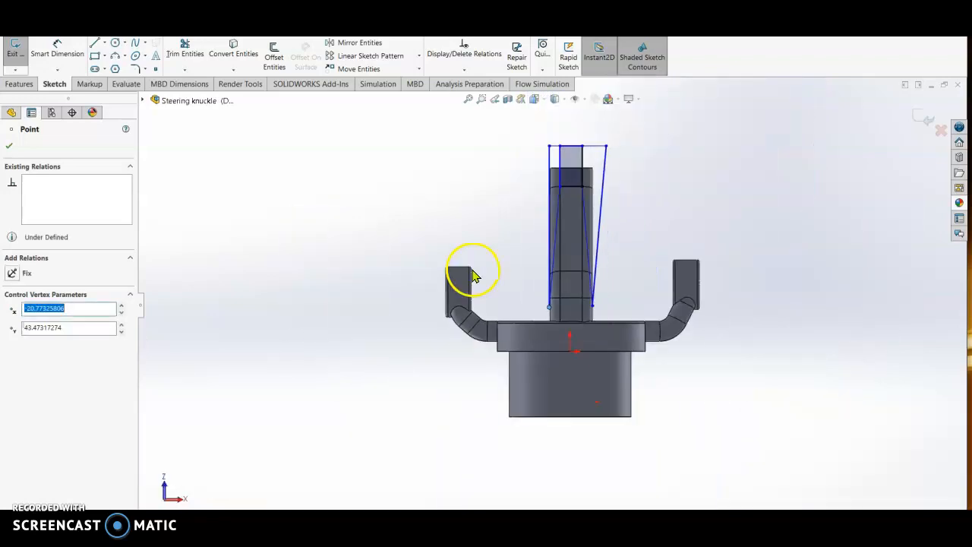
# - Shift the left cut profile's outer edge slightly outward, placing its upper corner at about X -21.7, Y 205.0
pyautogui.scroll(-5, 521, 196)
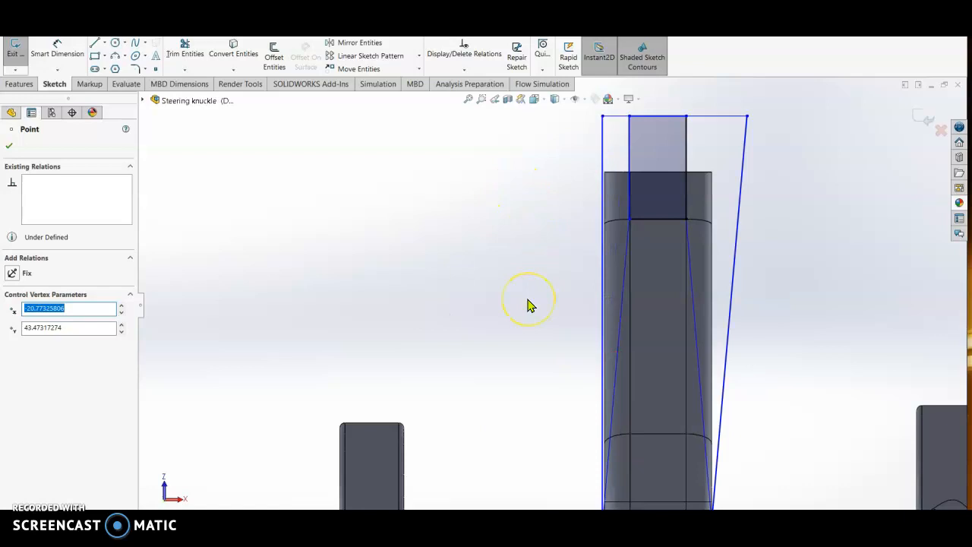
pyautogui.scroll(3, 505, 292)
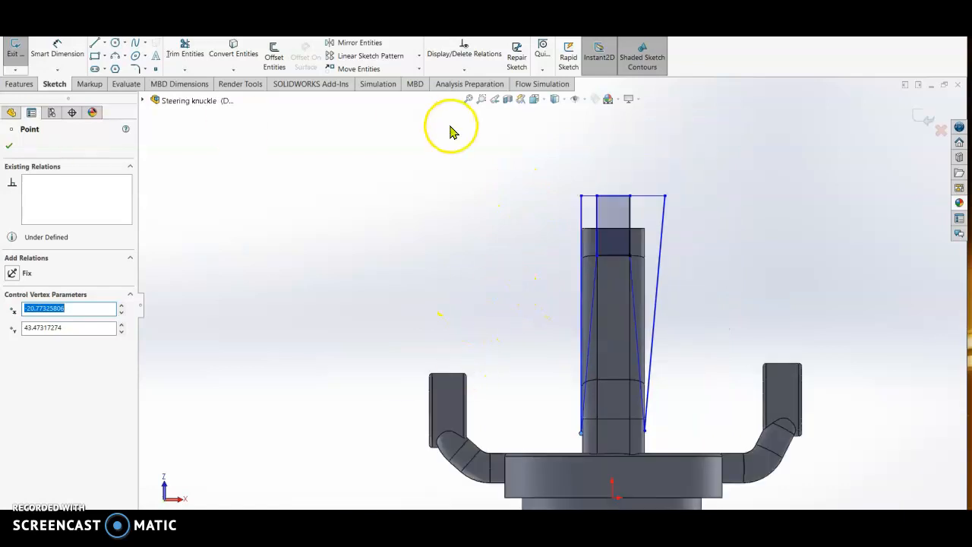
pyautogui.moveTo(584, 198)
pyautogui.mouseDown()
pyautogui.moveTo(564, 203)
pyautogui.moveTo(580, 195)
pyautogui.mouseUp()
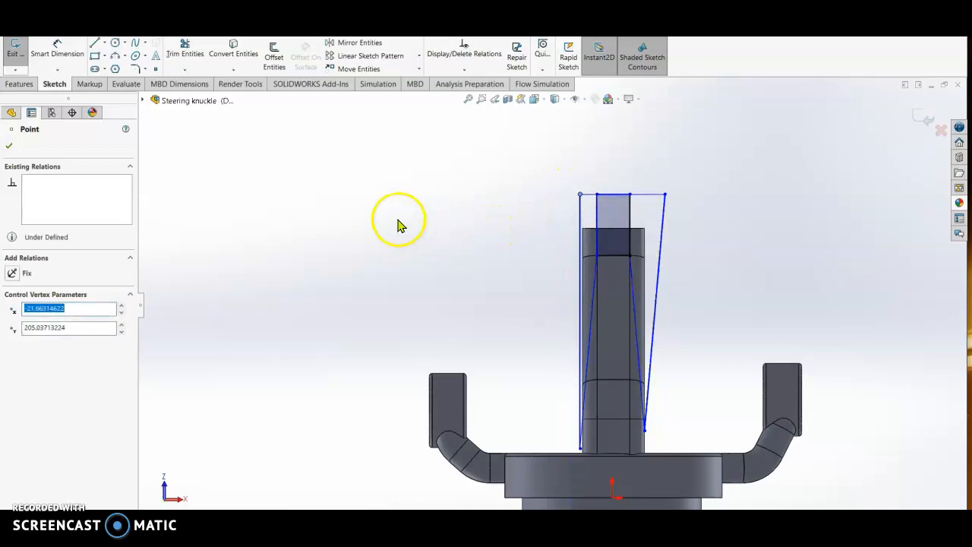
# - Start an extruded cut with the Mid Plane end condition, using the two sketch regions on either side of the long arm
pyautogui.click(16, 85)
pyautogui.click(171, 57)
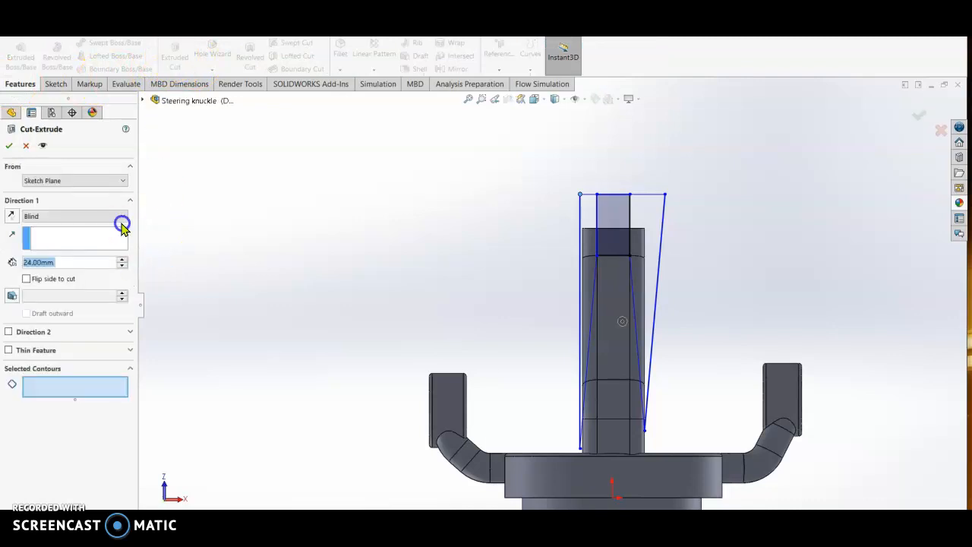
pyautogui.click(124, 218)
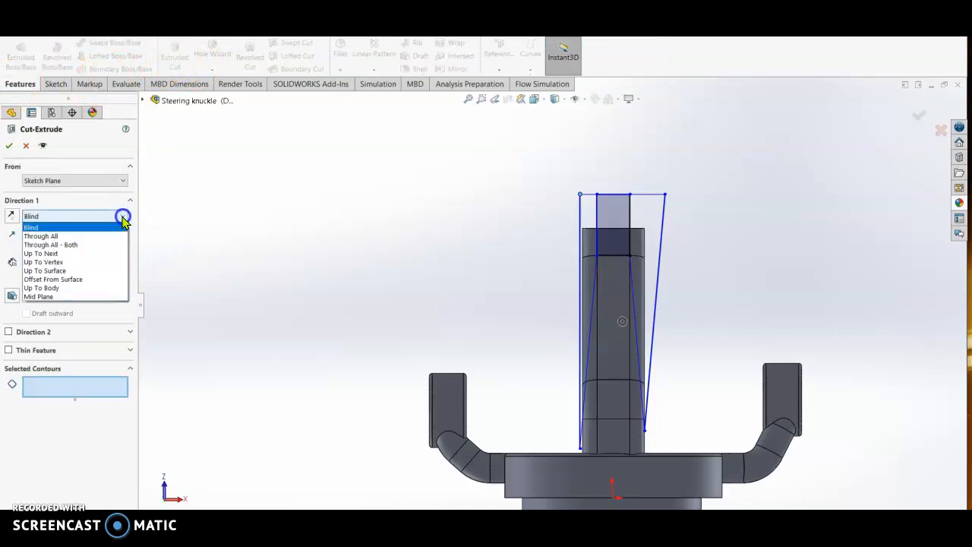
pyautogui.click(100, 300)
pyautogui.click(596, 217)
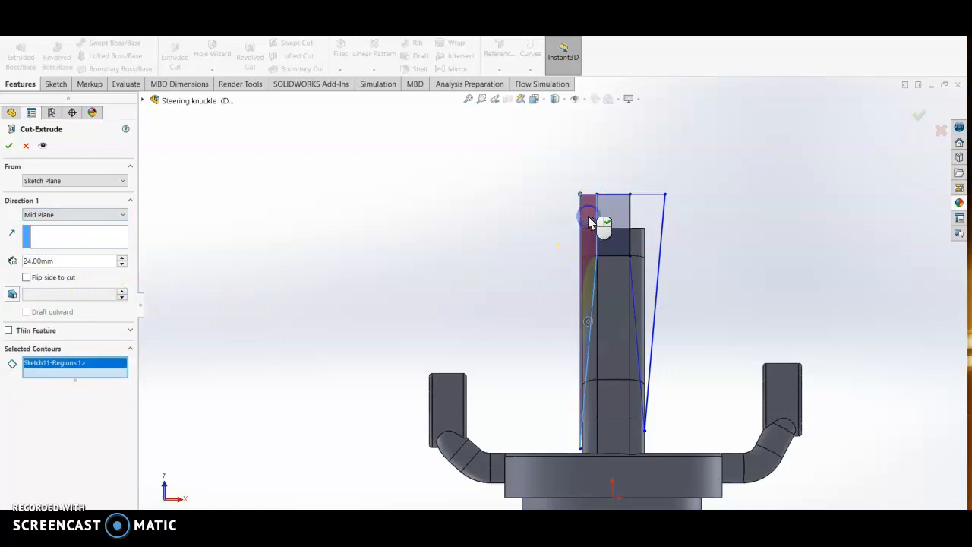
pyautogui.click(657, 228)
# - Increase the mid-plane cut depth to 139 mm so it spans the whole bent arm, and accept the cut
pyautogui.scroll(5, 768, 317)
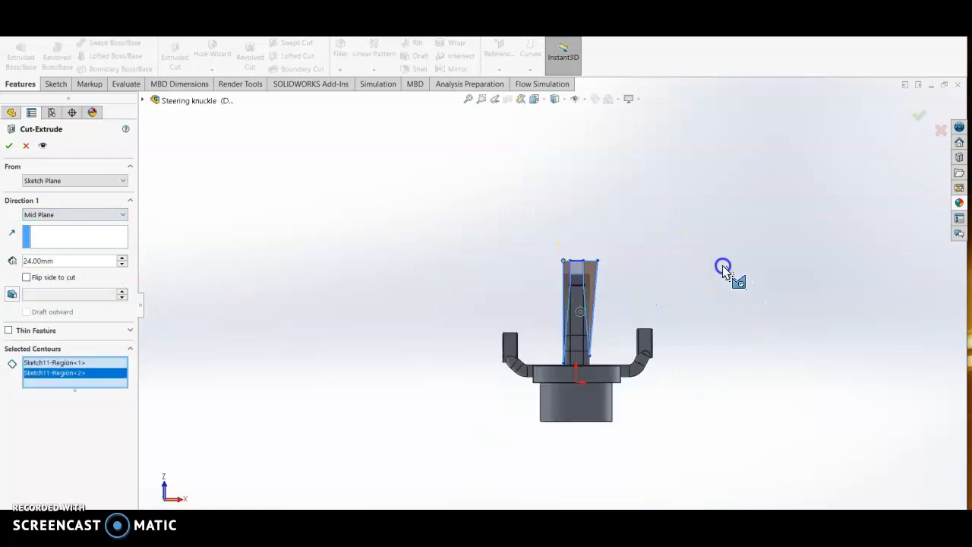
pyautogui.moveTo(722, 265); pyautogui.dragTo(815, 323, button='middle')
pyautogui.scroll(-5, 672, 379)
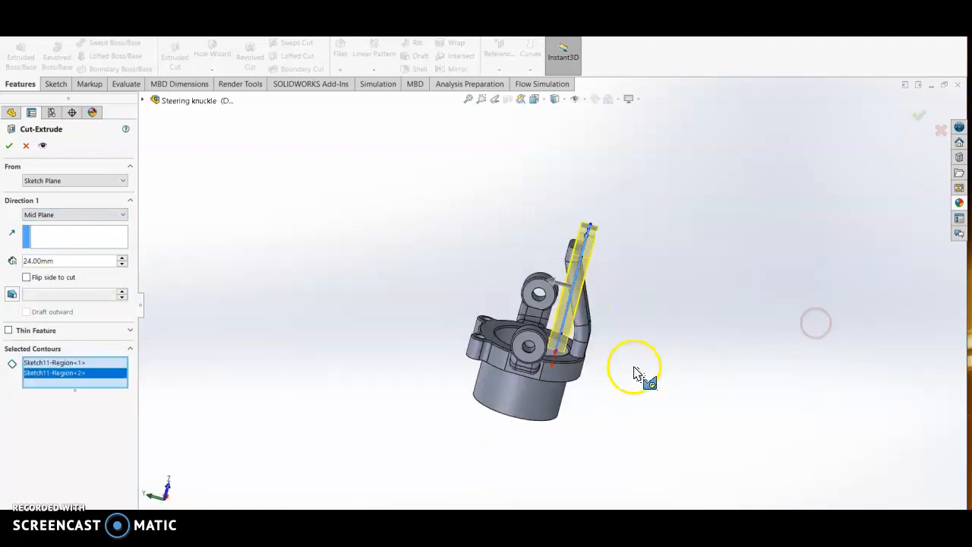
pyautogui.moveTo(484, 209); pyautogui.dragTo(427, 190)
pyautogui.click(742, 273)
pyautogui.click(920, 110)
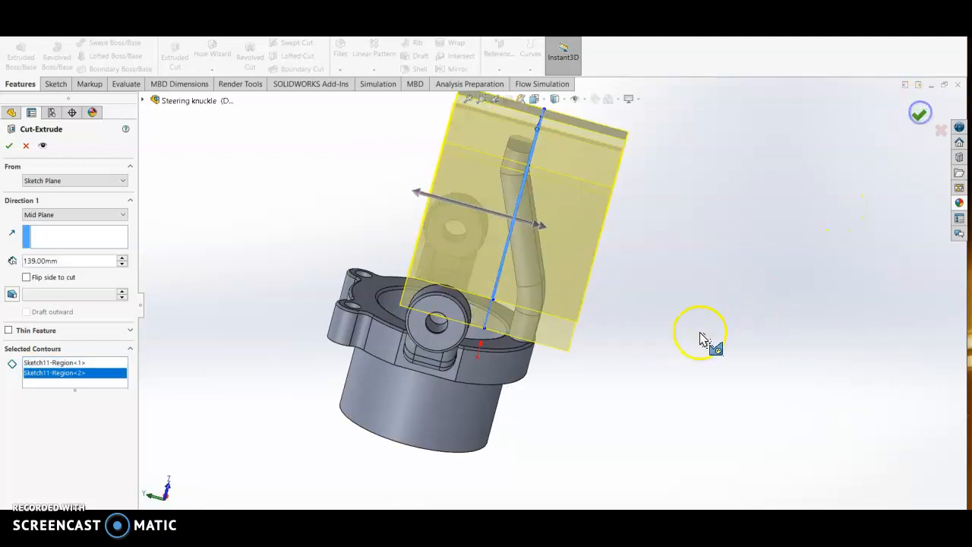
# - Start a sketch on the flat side face at the free end of the long arm, viewed normal to the face
pyautogui.moveTo(627, 339)
pyautogui.mouseDown(button='middle')
pyautogui.moveTo(663, 277)
pyautogui.moveTo(655, 316)
pyautogui.moveTo(739, 326)
pyautogui.moveTo(659, 325)
pyautogui.moveTo(633, 314)
pyautogui.moveTo(634, 292)
pyautogui.moveTo(632, 342)
pyautogui.mouseUp(button='middle')
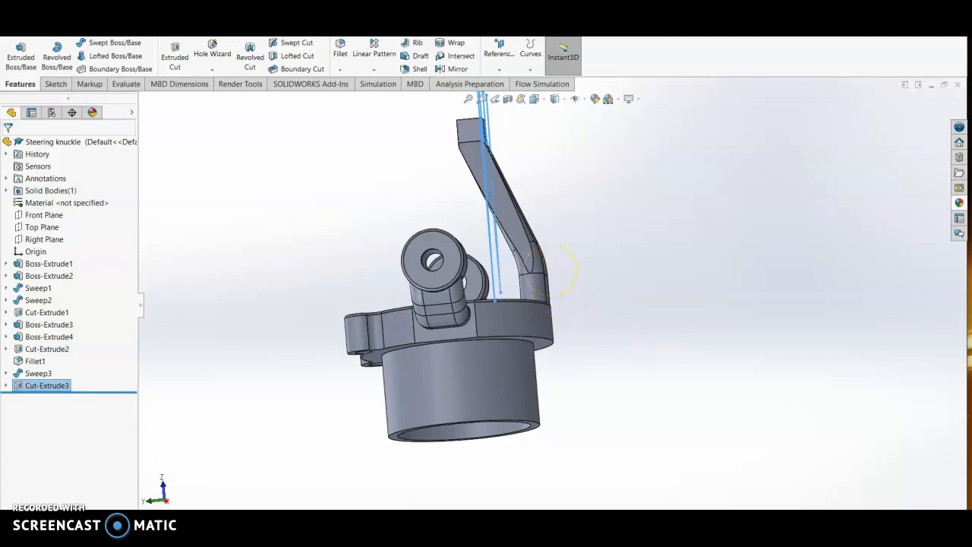
pyautogui.moveTo(553, 270)
pyautogui.mouseDown(button='middle')
pyautogui.moveTo(668, 304)
pyautogui.moveTo(691, 329)
pyautogui.moveTo(635, 362)
pyautogui.moveTo(657, 313)
pyautogui.moveTo(564, 260)
pyautogui.mouseUp(button='middle')
pyautogui.scroll(3, 574, 218)
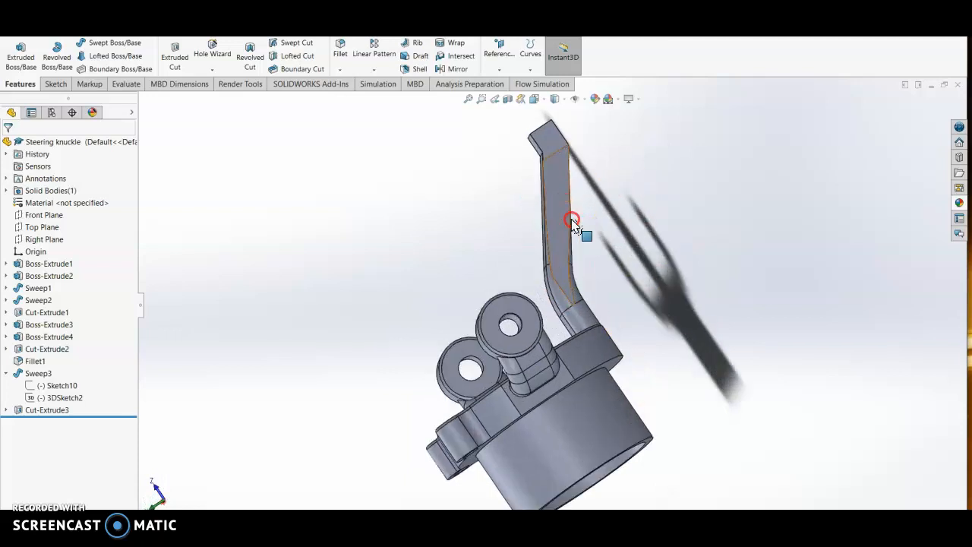
pyautogui.scroll(-4, 650, 247)
pyautogui.moveTo(577, 211); pyautogui.dragTo(571, 264, button='middle')
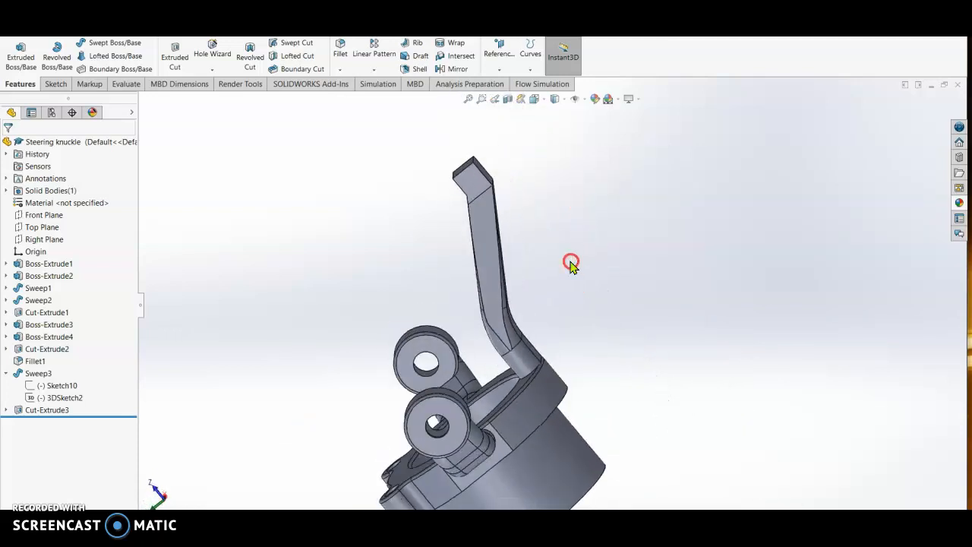
pyautogui.scroll(-3, 547, 251)
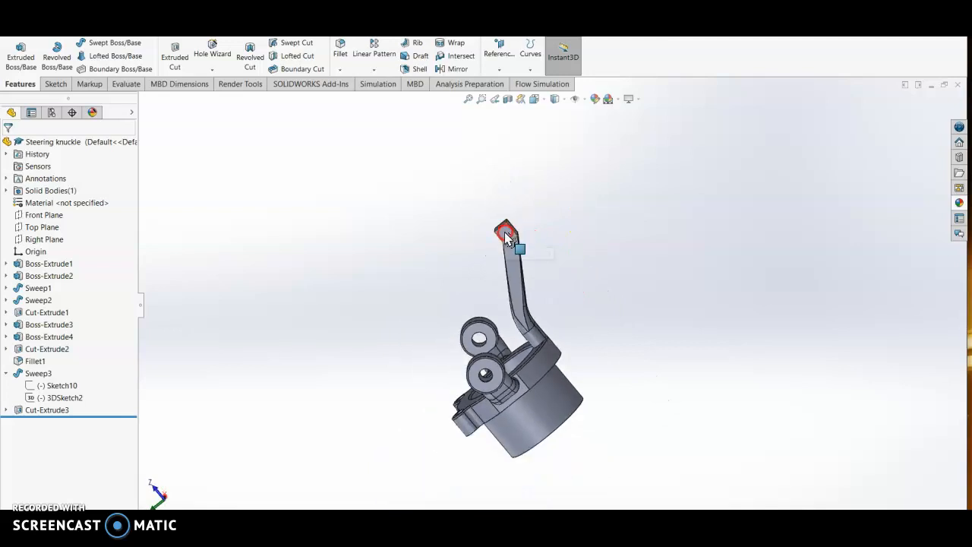
pyautogui.rightClick(507, 237)
pyautogui.click(529, 218)
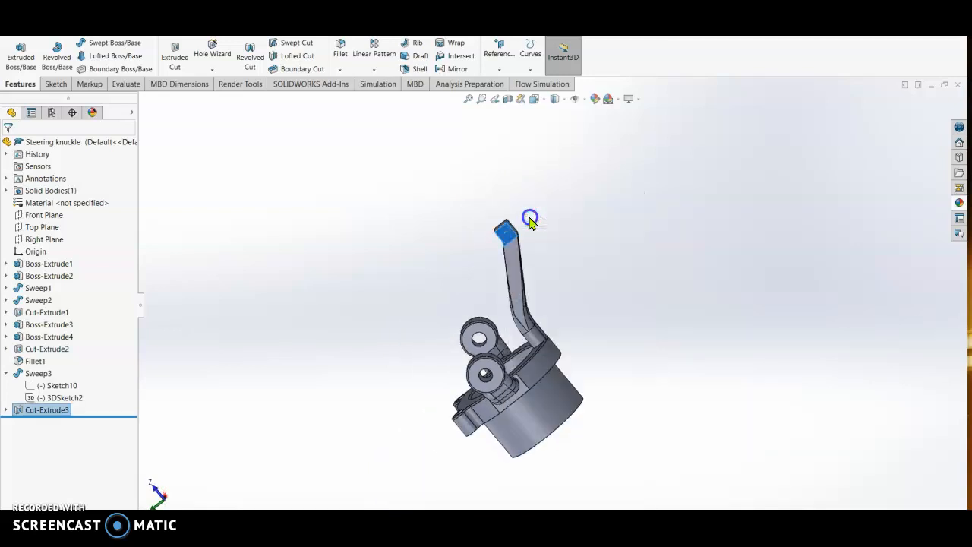
pyautogui.press('space')
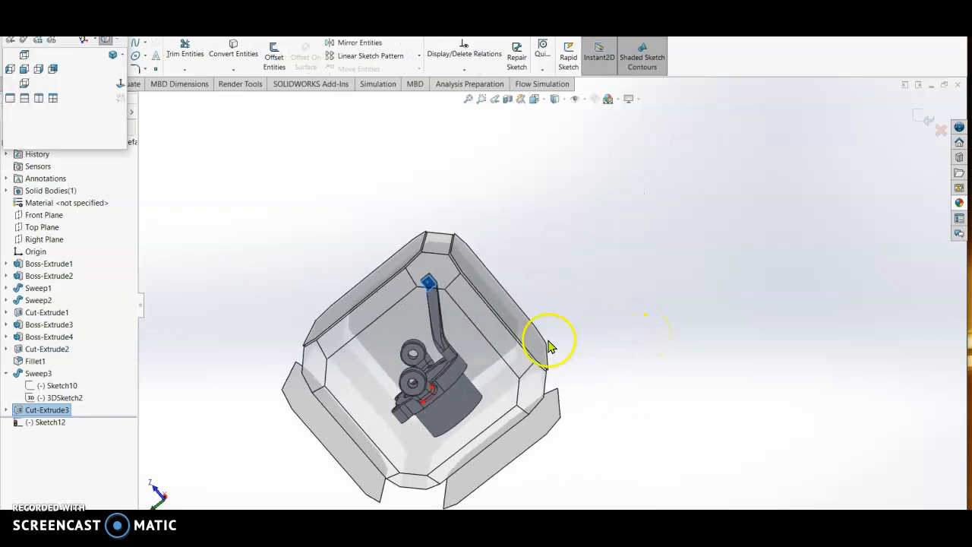
pyautogui.click(123, 86)
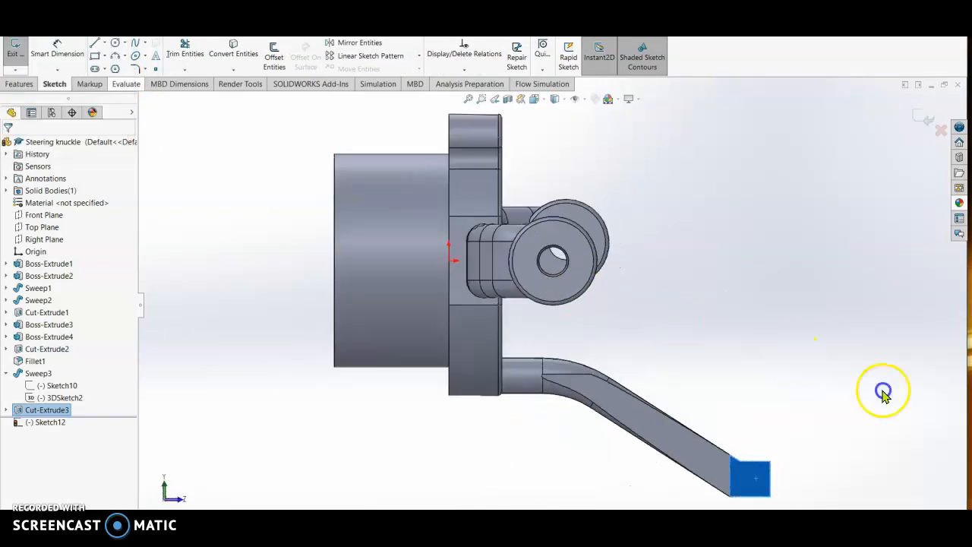
pyautogui.scroll(-3, 668, 403)
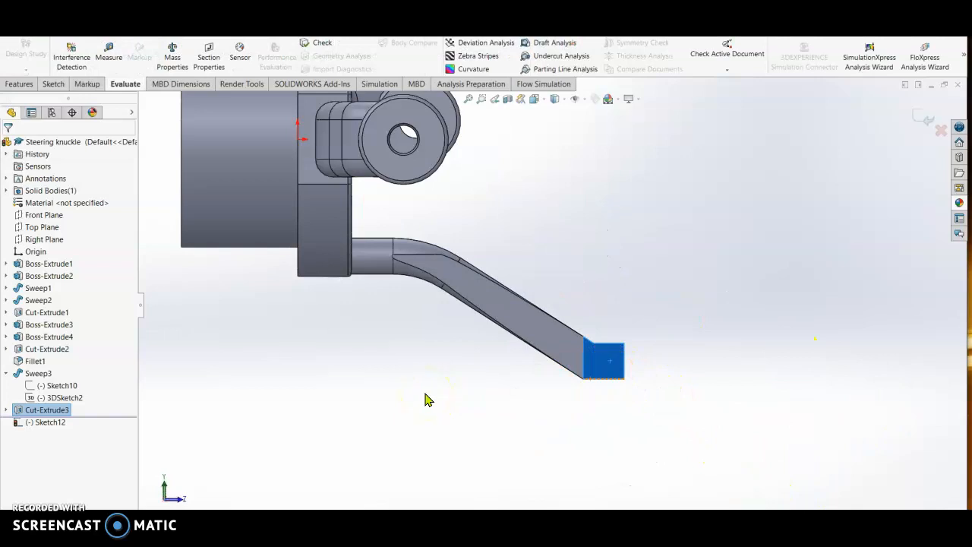
# - Sketch a circle of about 21.6 mm radius centred within the arm's end face
pyautogui.click(55, 84)
pyautogui.click(115, 43)
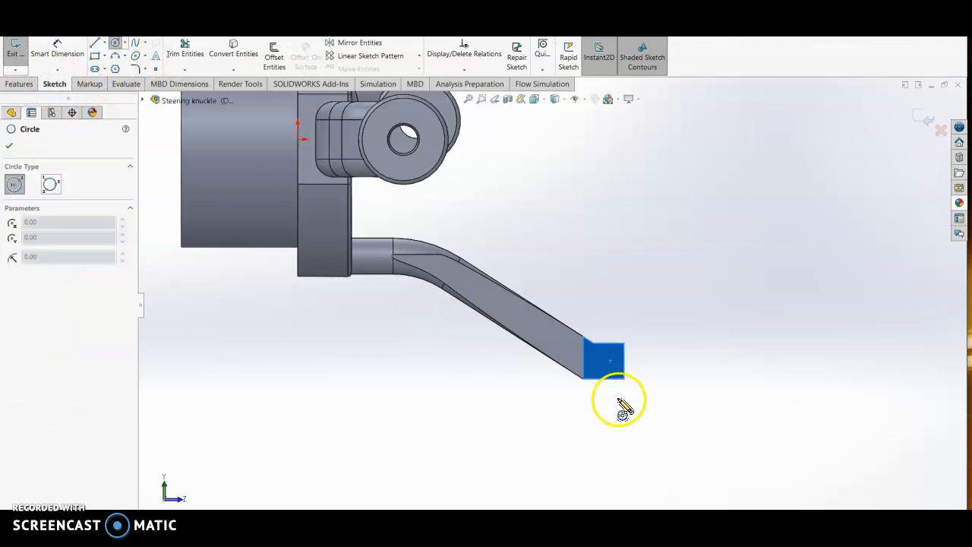
pyautogui.click(611, 361)
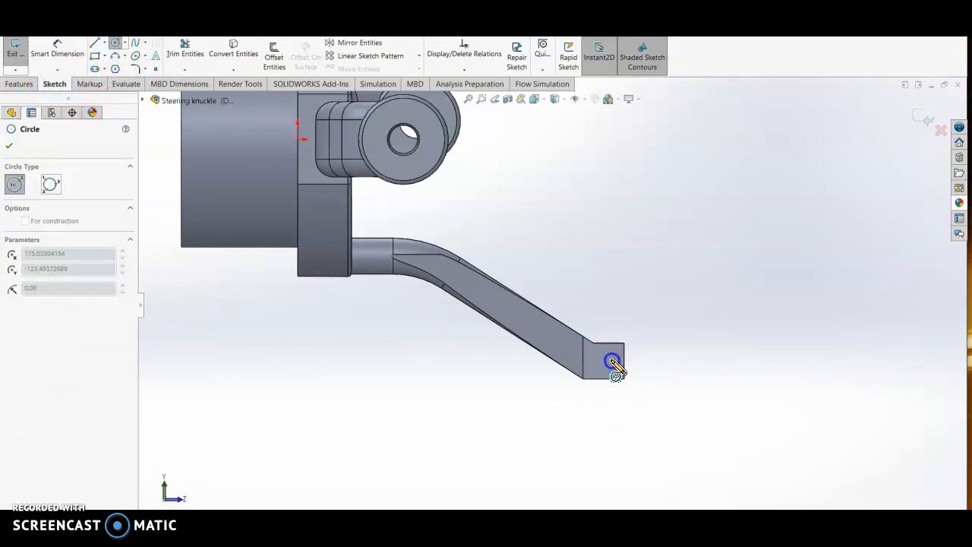
pyautogui.click(635, 392)
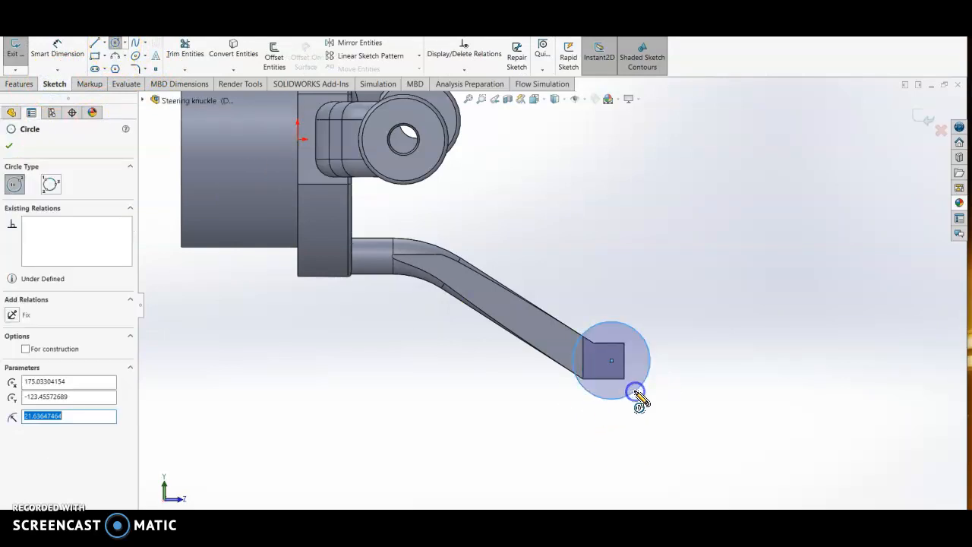
pyautogui.press('Escape')
# - Move the circle's centre to the midpoint of the arm's outer end edge and reduce its radius to about 17.6 mm
pyautogui.scroll(-5, 612, 373)
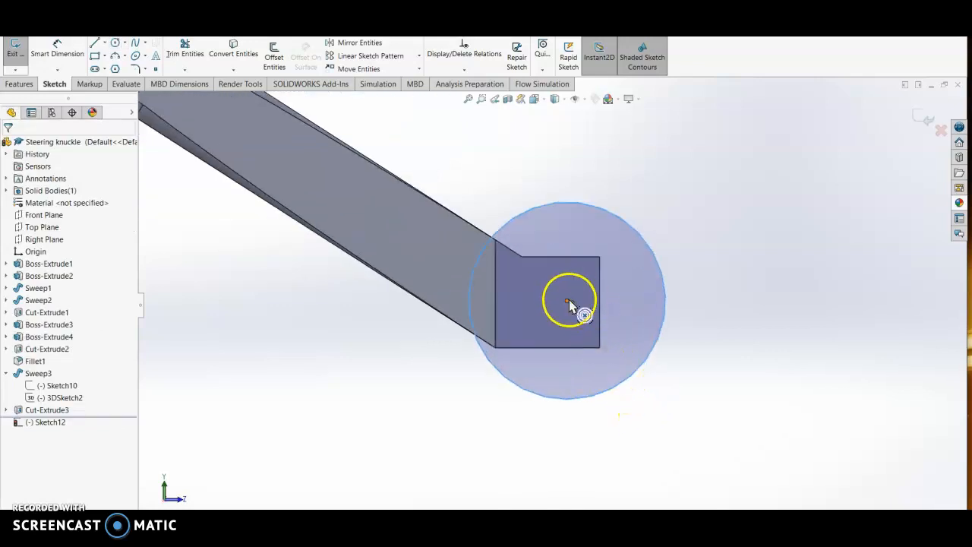
pyautogui.moveTo(567, 302); pyautogui.dragTo(598, 302)
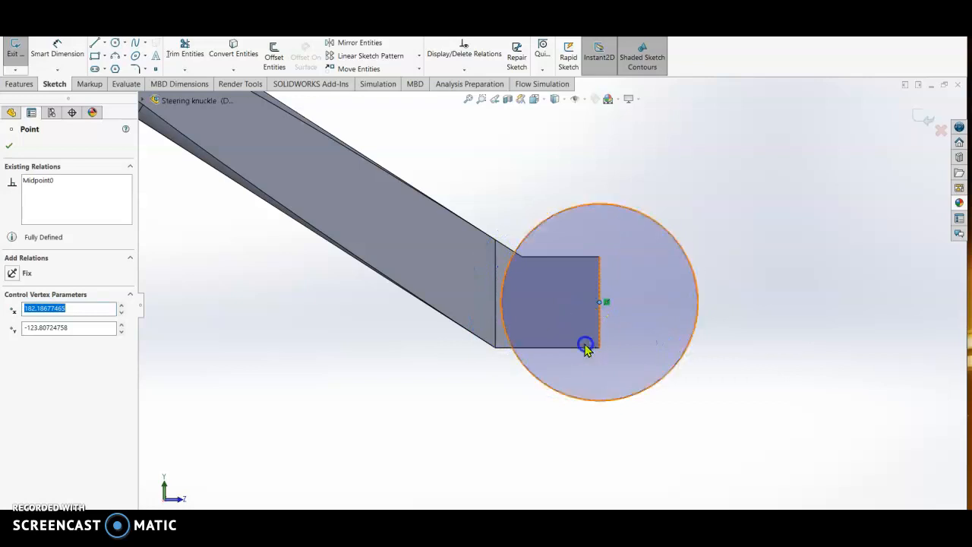
pyautogui.moveTo(582, 205); pyautogui.dragTo(599, 219)
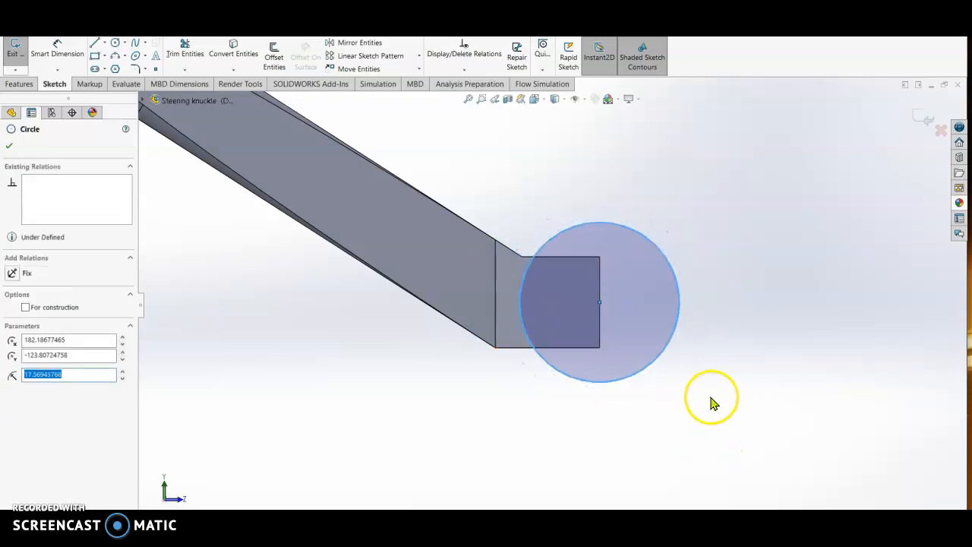
# - Extrude the circle as a merged boss, 2 mm blind in the first direction and 22 mm blind in the second
pyautogui.click(19, 84)
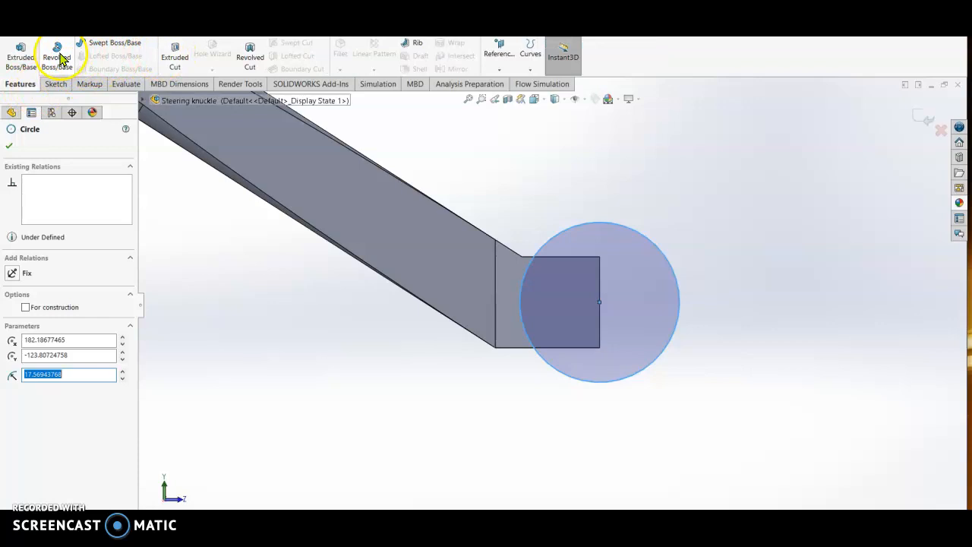
pyautogui.click(17, 57)
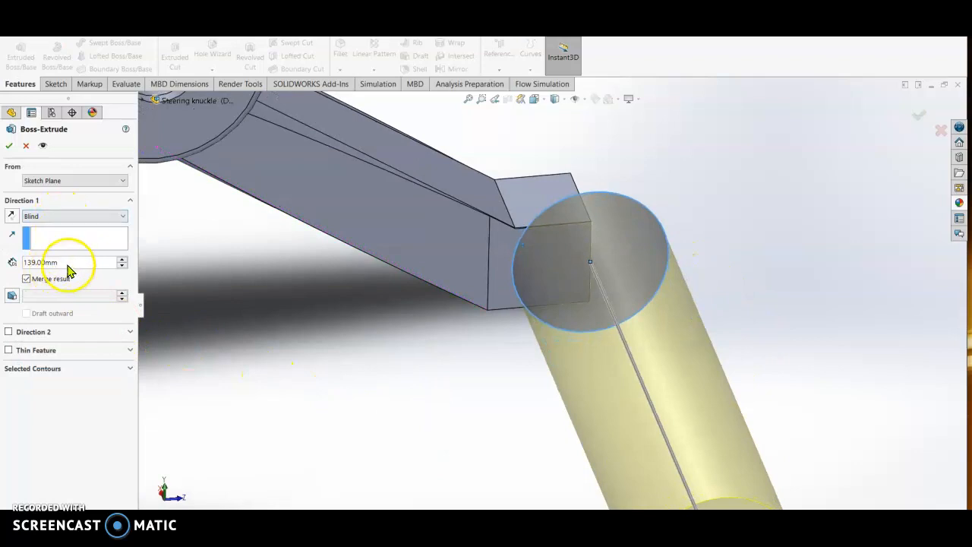
pyautogui.write('2')
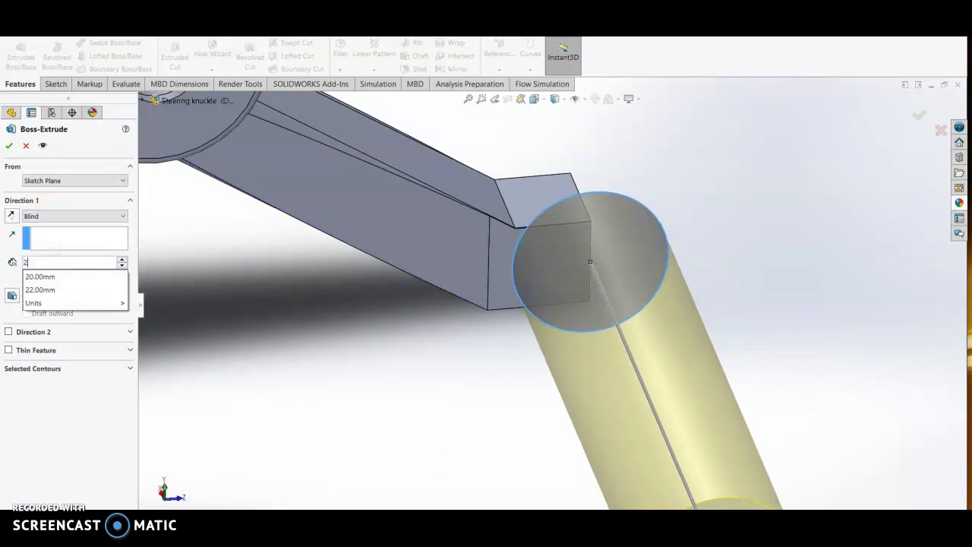
pyautogui.press('Return')
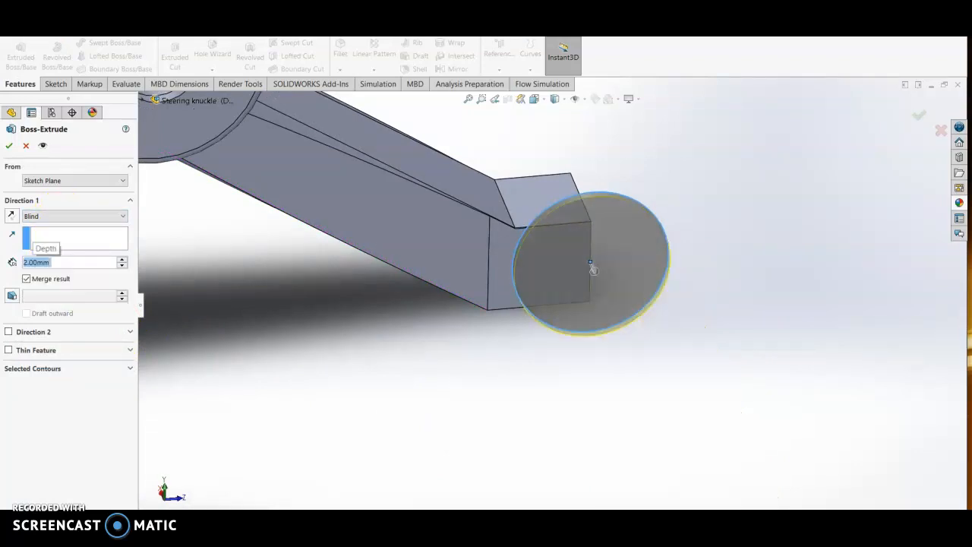
pyautogui.click(8, 331)
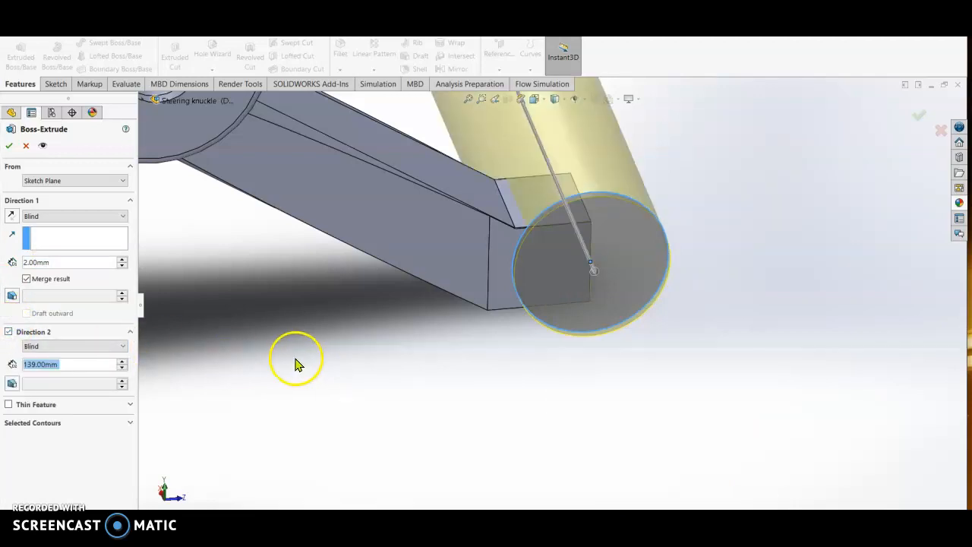
pyautogui.write('22')
pyautogui.press('Return')
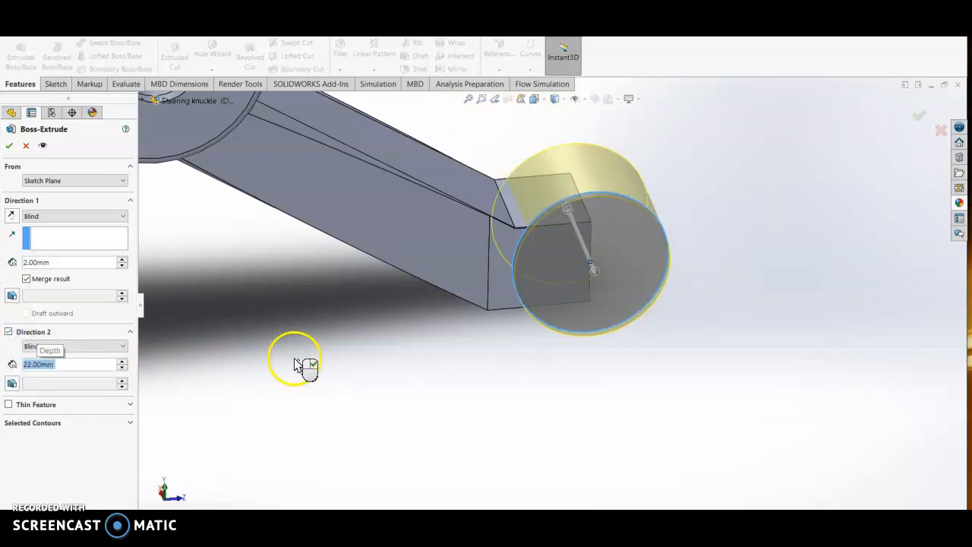
# - Increase the boss's second-direction depth to 24 mm so it projects past the arm's far side, and accept the extrusion
pyautogui.moveTo(542, 354); pyautogui.dragTo(536, 531, button='middle')
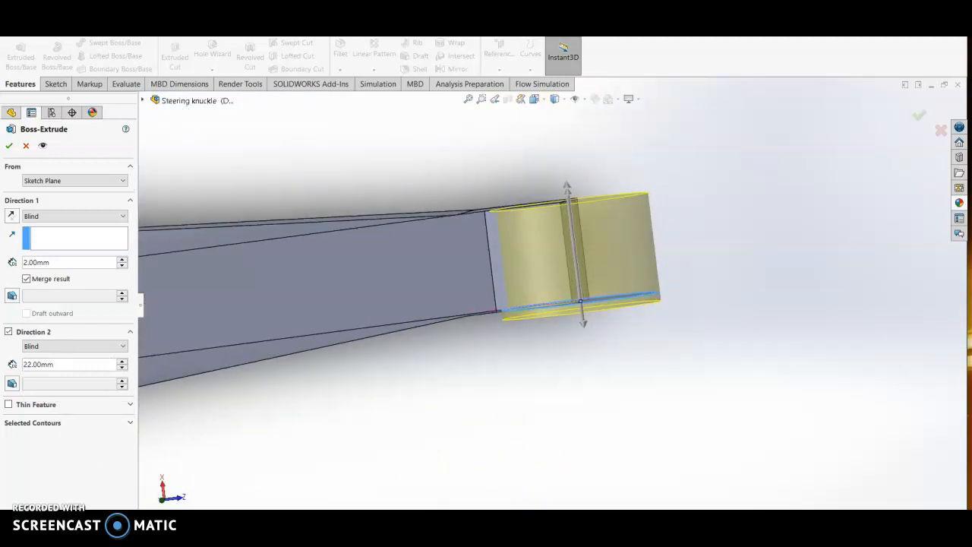
pyautogui.click(59, 365)
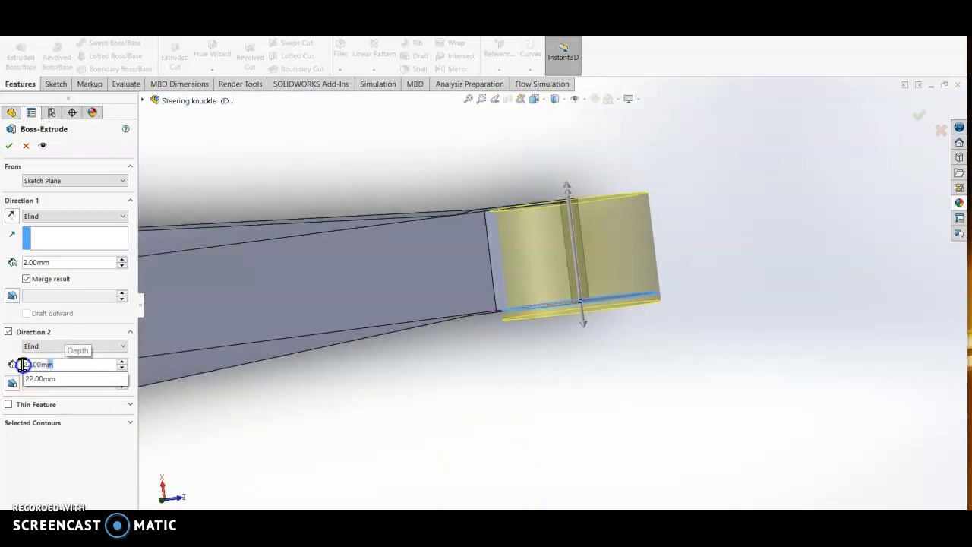
pyautogui.write('24')
pyautogui.press('Return')
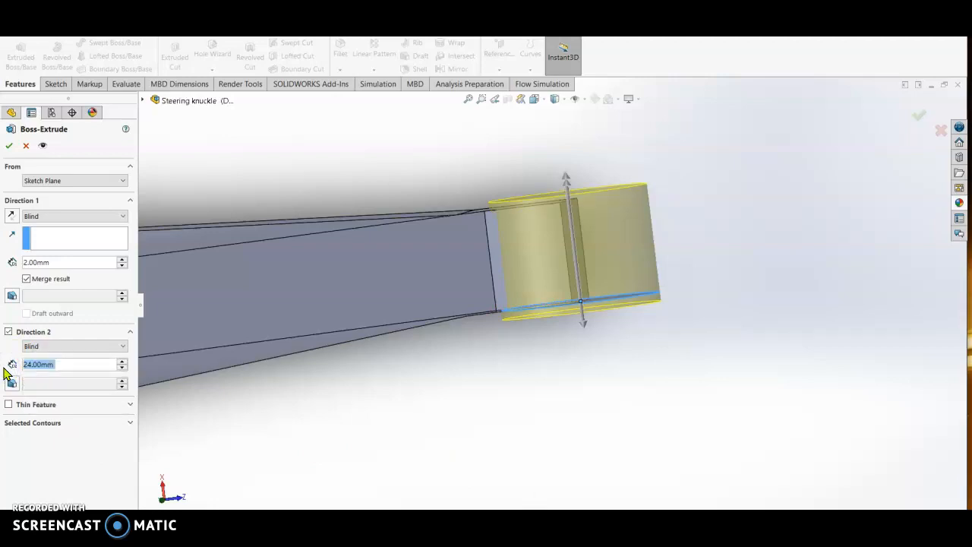
pyautogui.rightClick(651, 401)
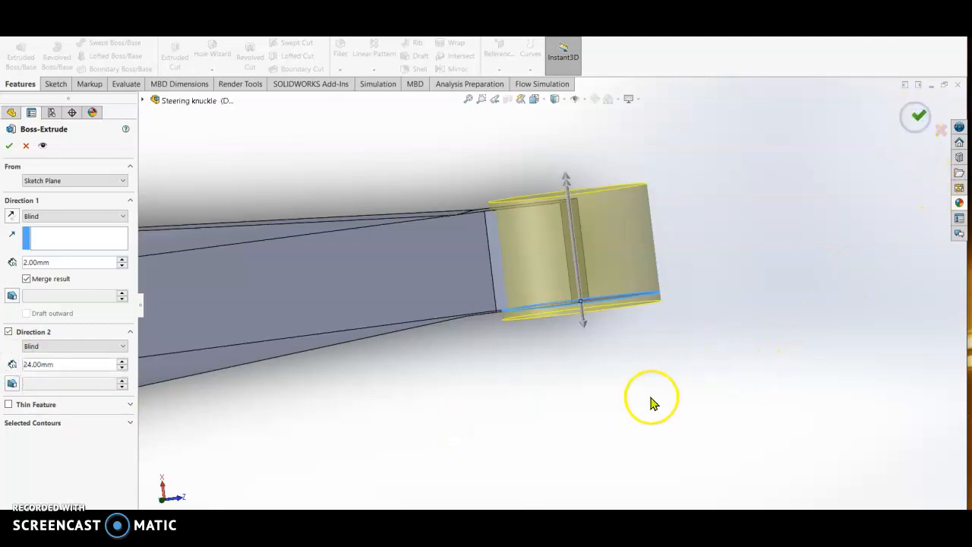
# - Start a sketch on the circular end face of the arm's new boss, viewed normal to the face
pyautogui.moveTo(624, 405); pyautogui.dragTo(627, 356, button='middle')
pyautogui.click(590, 336)
pyautogui.rightClick(580, 334)
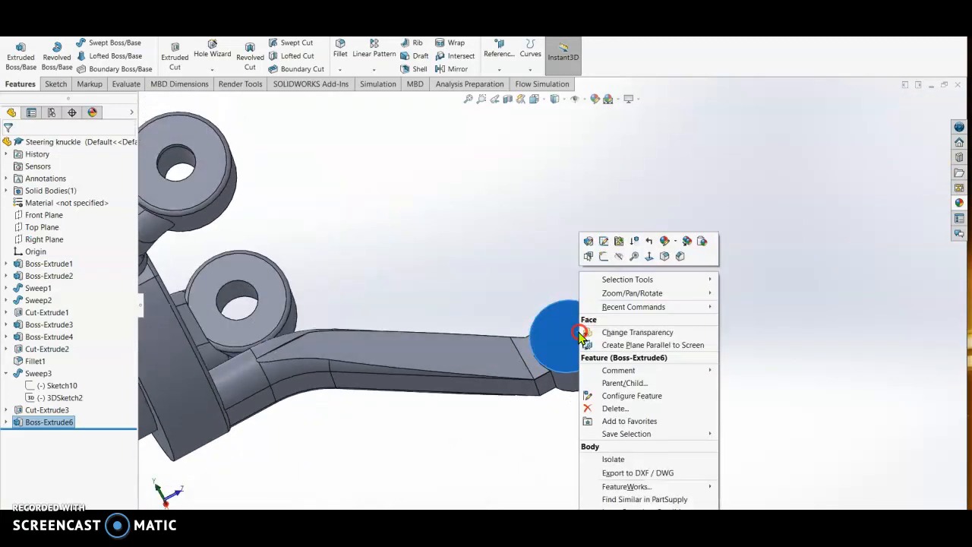
pyautogui.click(605, 256)
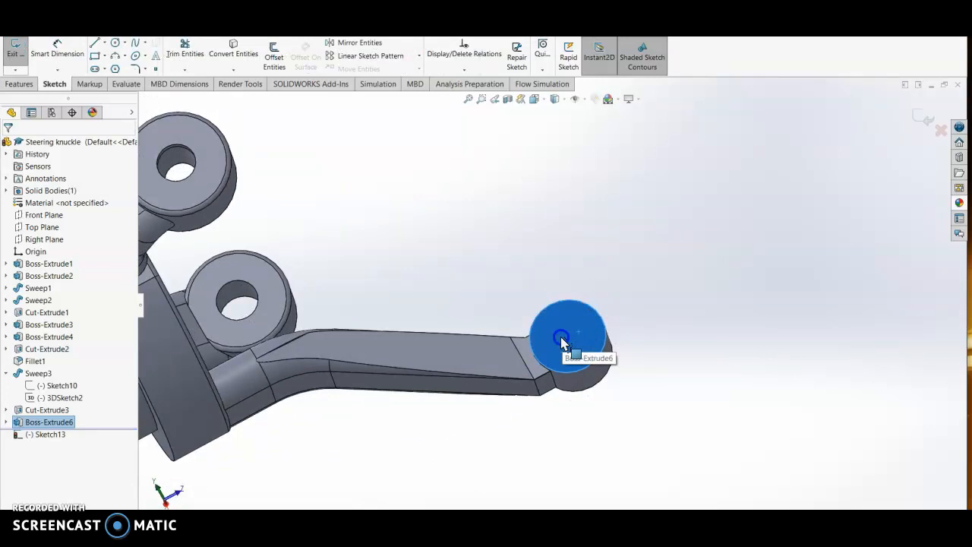
pyautogui.press('space')
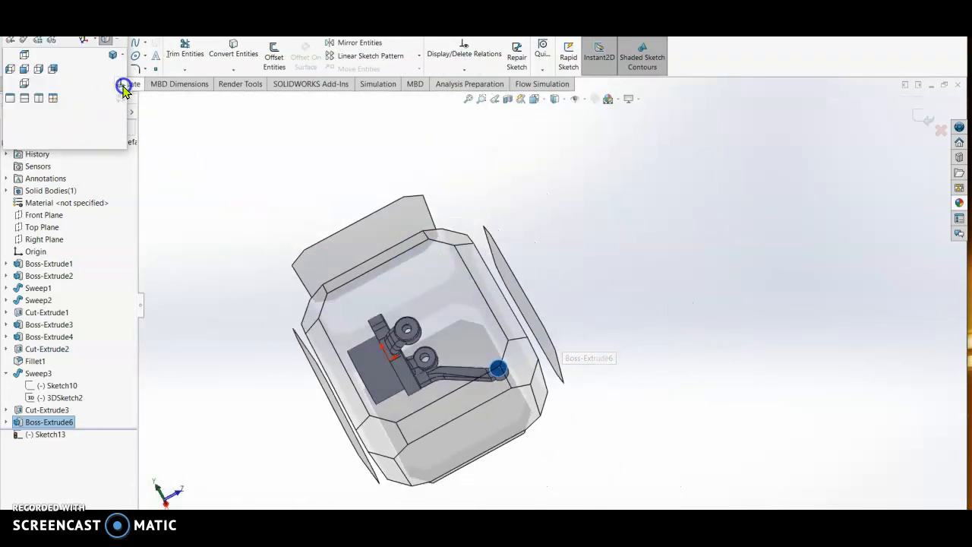
pyautogui.click(118, 89)
pyautogui.click(131, 83)
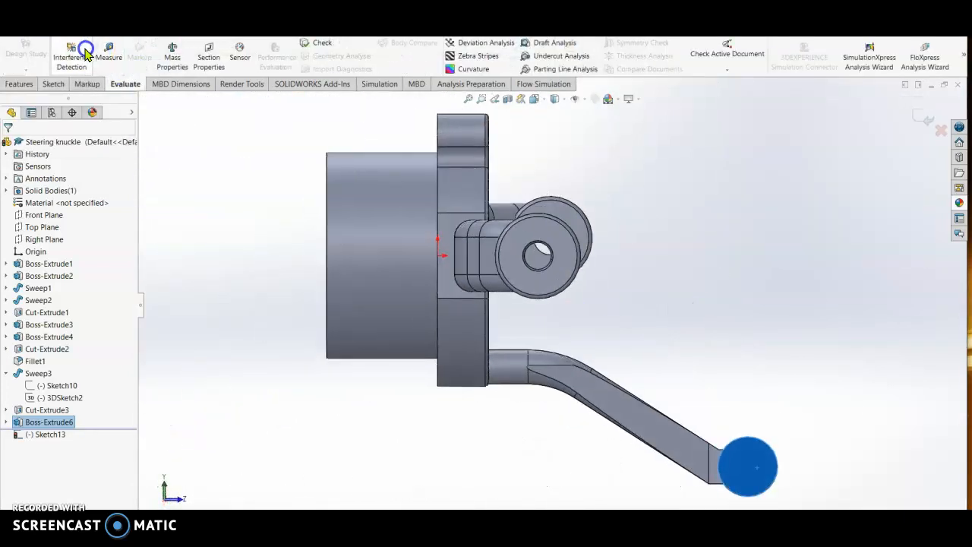
# - Sketch a circle of about 8.6 mm radius concentric with the boss's end face
pyautogui.click(58, 84)
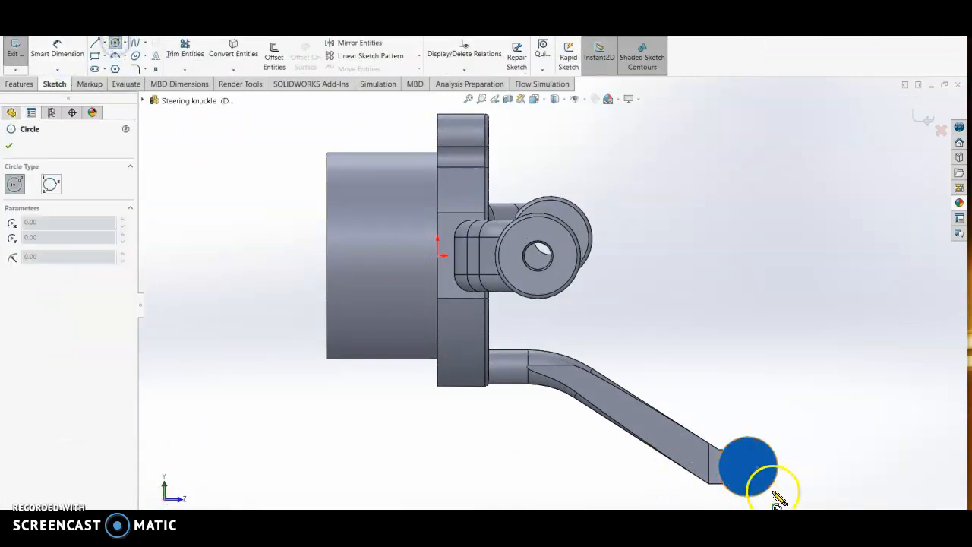
pyautogui.scroll(-10, 716, 423)
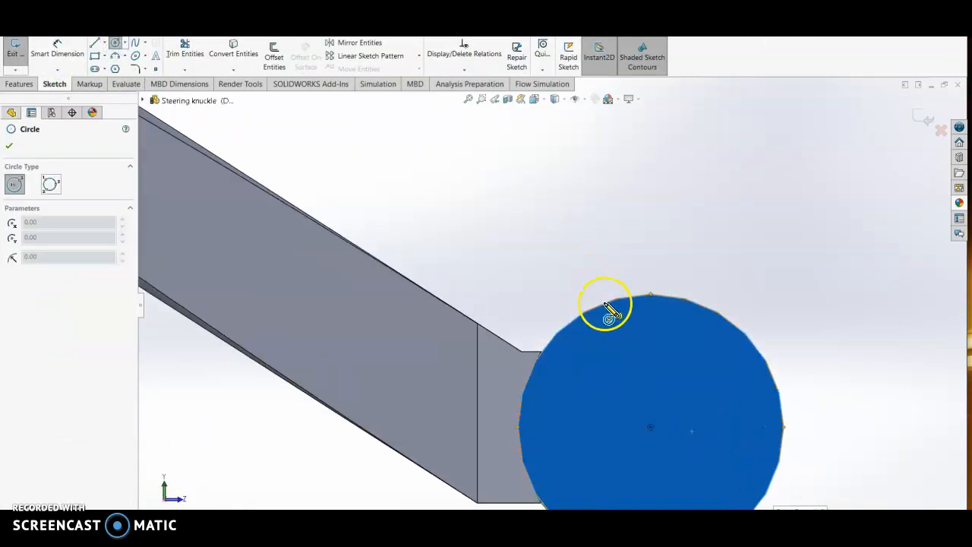
pyautogui.click(650, 428)
pyautogui.click(681, 486)
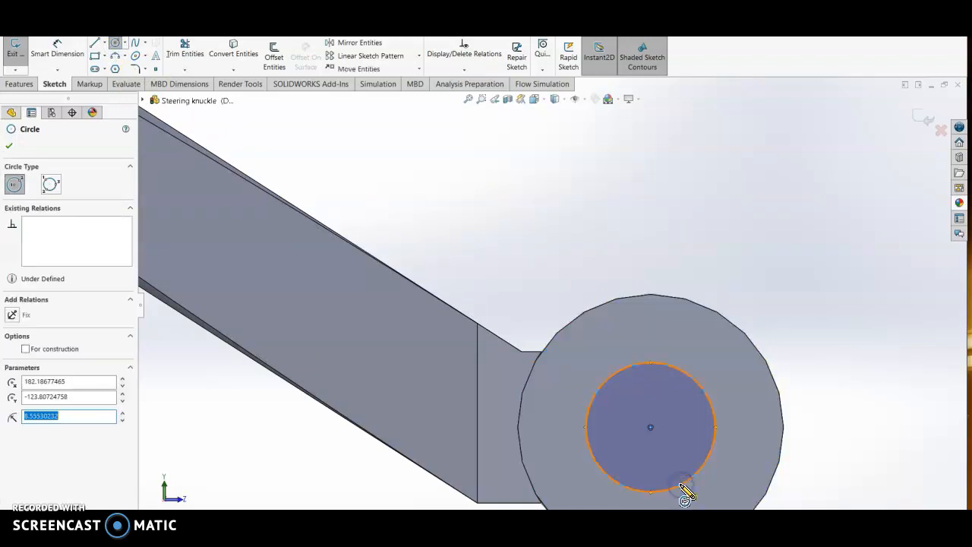
# - Dimension the inner circle's diameter as 17 mm
pyautogui.click(58, 49)
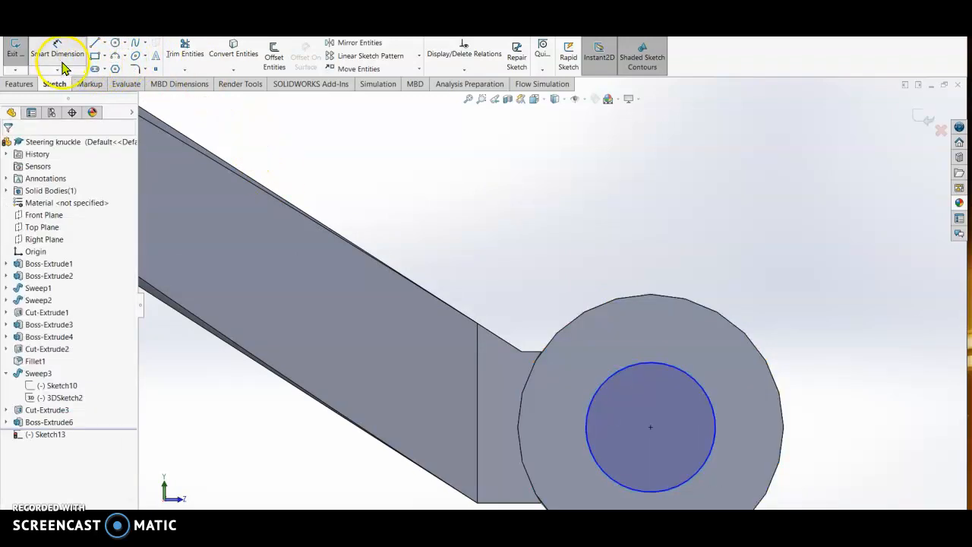
pyautogui.click(712, 391)
pyautogui.click(823, 367)
pyautogui.write('1')
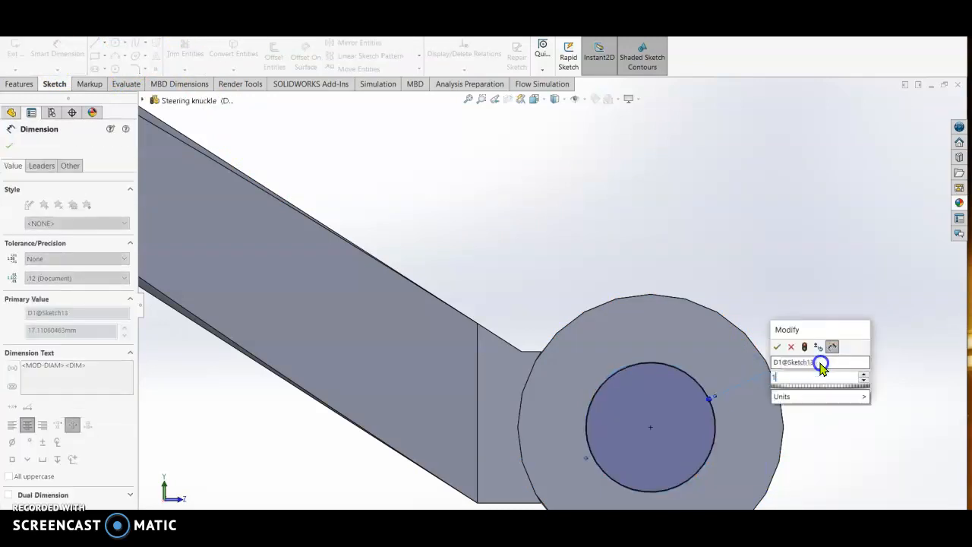
pyautogui.write('7')
pyautogui.press('Return')
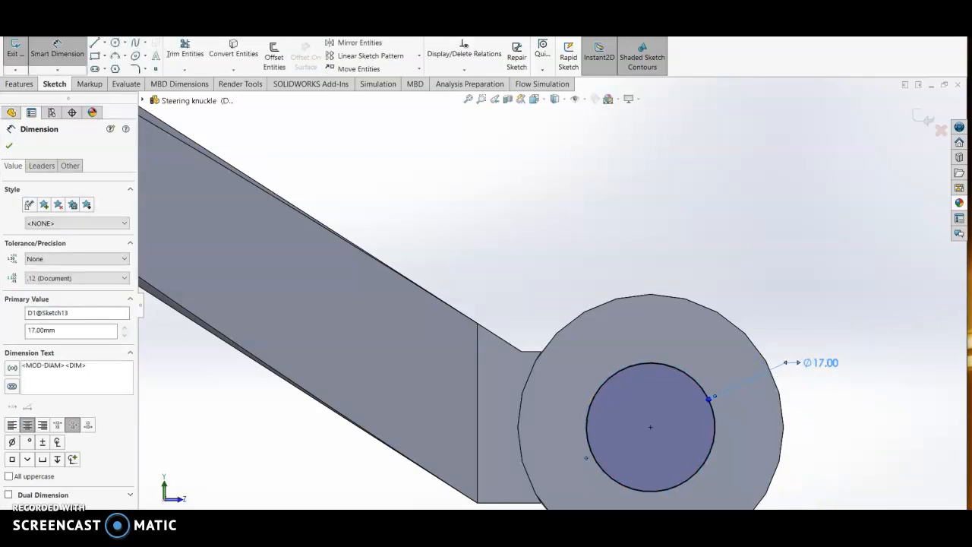
# - Cut the 17 mm circle 2 mm blind into the boss with a 3-degree draft
pyautogui.scroll(3, 733, 486)
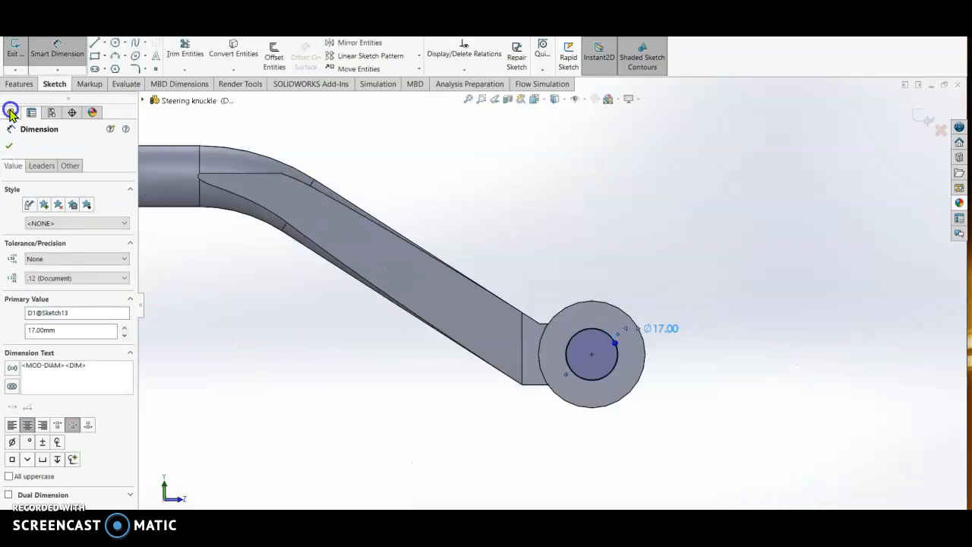
pyautogui.click(18, 84)
pyautogui.click(174, 57)
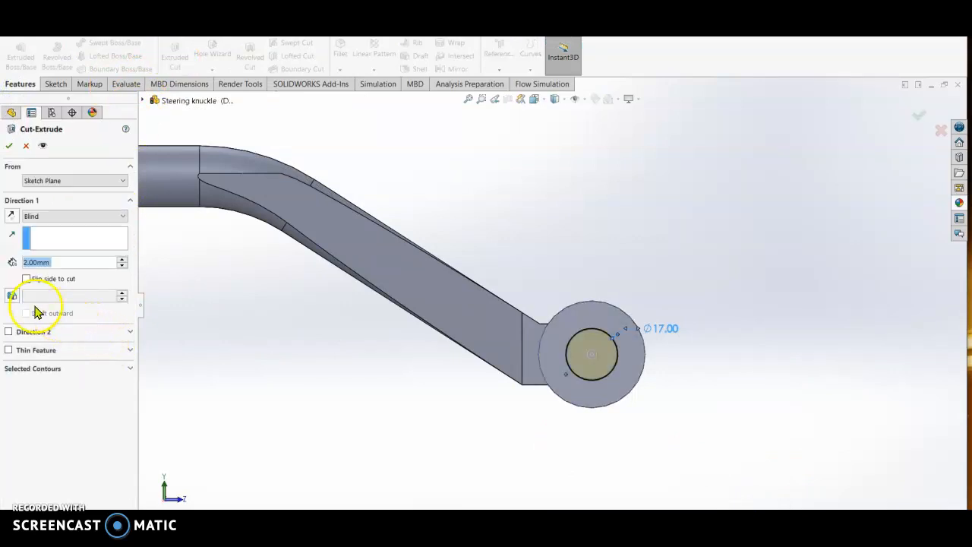
pyautogui.click(12, 295)
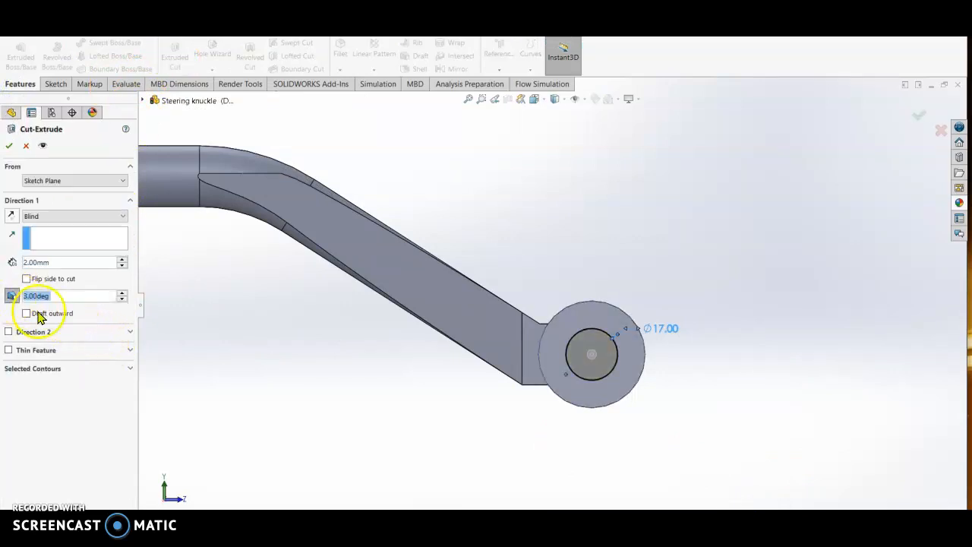
pyautogui.click(10, 145)
pyautogui.moveTo(527, 427); pyautogui.dragTo(541, 281, button='middle')
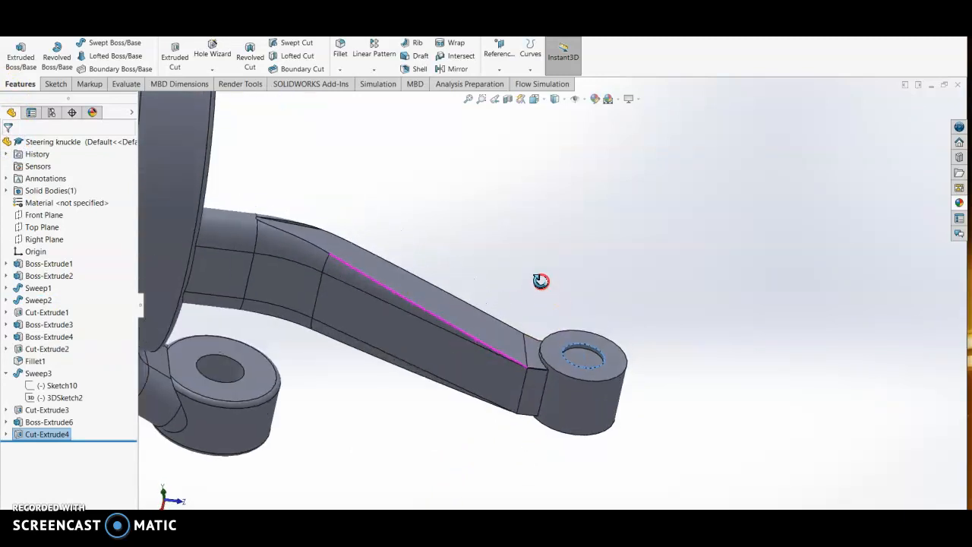
# - Edit the boss's hole cut so its end condition is Through All, and accept the change
pyautogui.rightClick(53, 433)
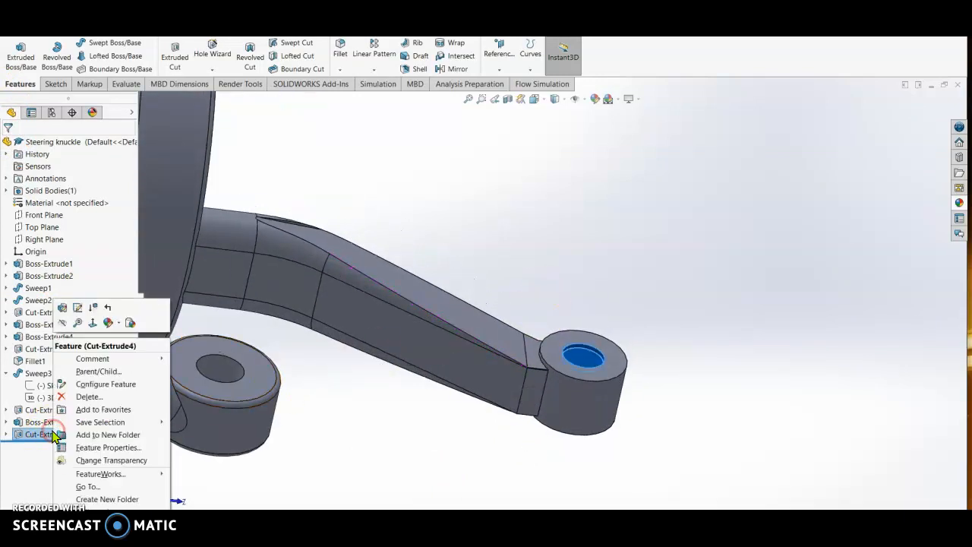
pyautogui.click(62, 308)
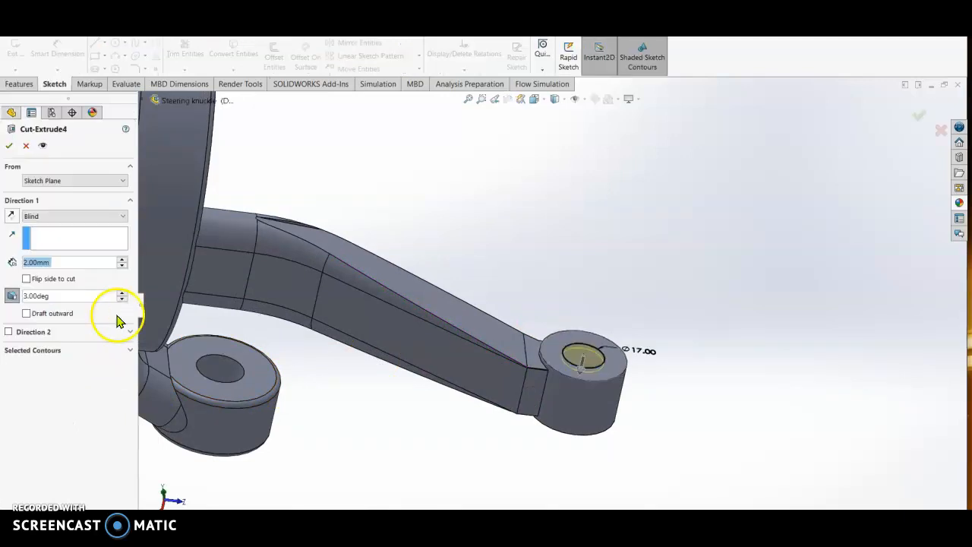
pyautogui.click(123, 218)
pyautogui.click(67, 236)
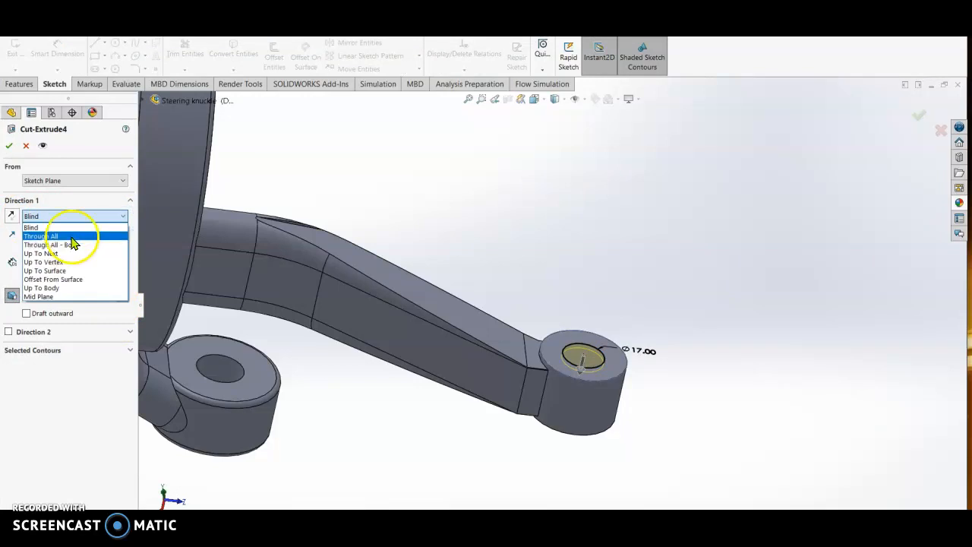
pyautogui.click(7, 146)
# - Open the 3D sketch that defines the long arm's sweep path for editing
pyautogui.moveTo(501, 447); pyautogui.dragTo(577, 452, button='middle')
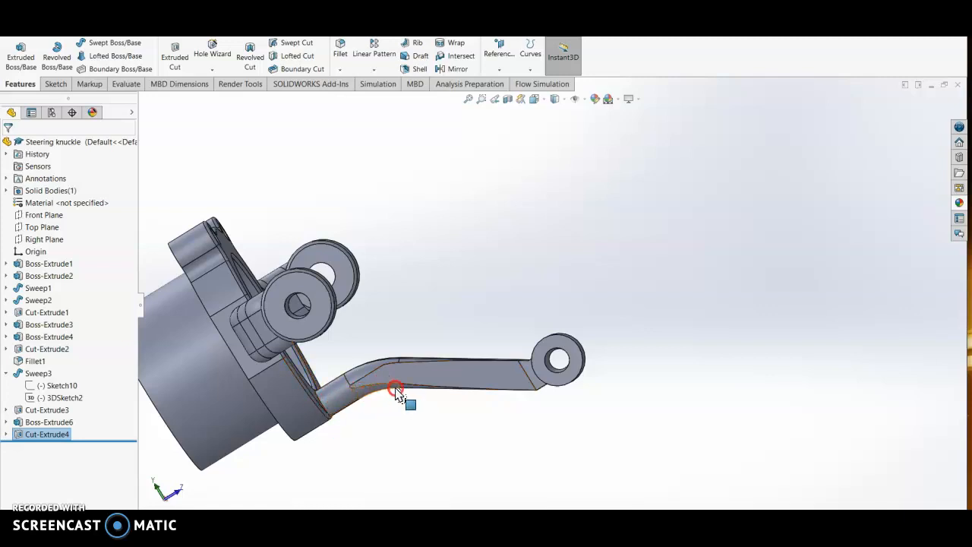
pyautogui.click(447, 378)
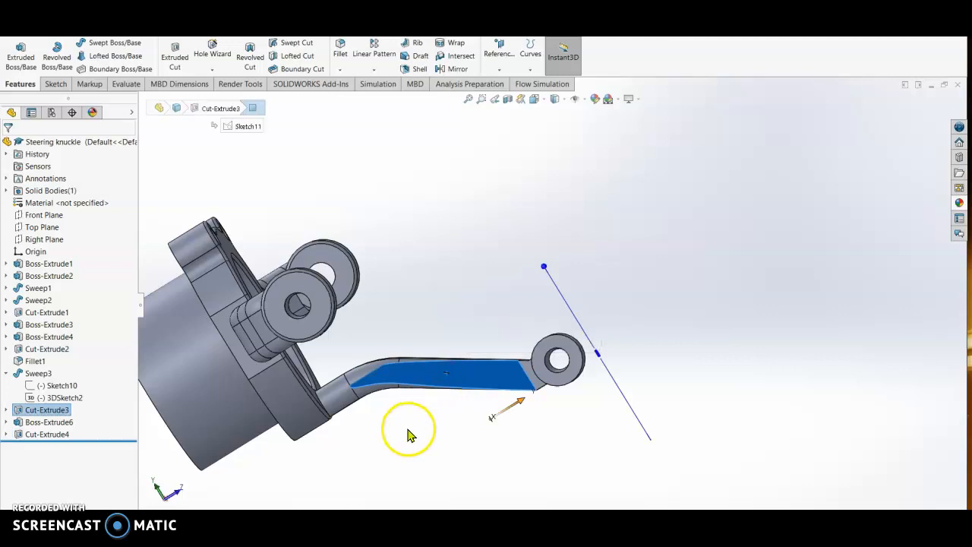
pyautogui.click(340, 396)
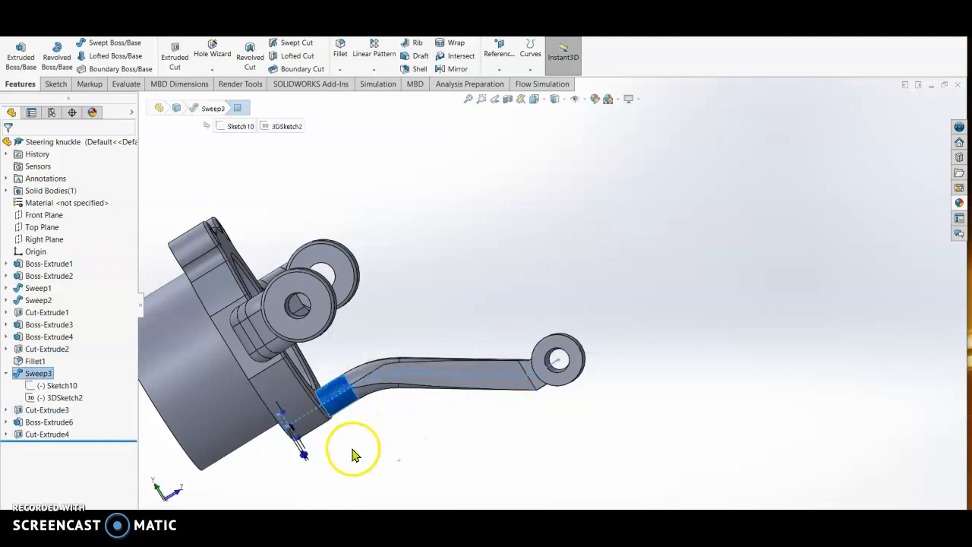
pyautogui.rightClick(57, 400)
pyautogui.click(70, 347)
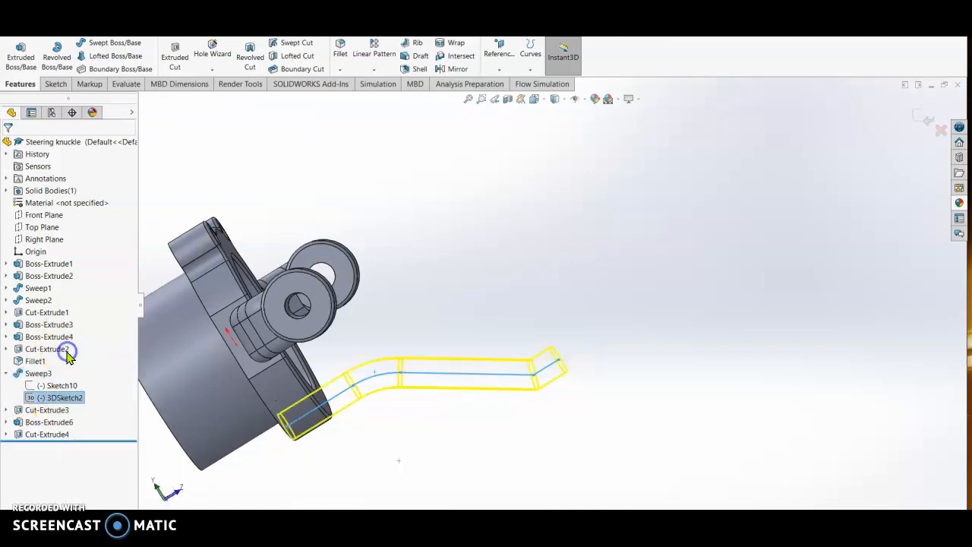
# - Reshape the arm's path by lowering the arc's outer end and moving the corner near the free end to about Y -121.6, Z 138
pyautogui.scroll(-4, 397, 414)
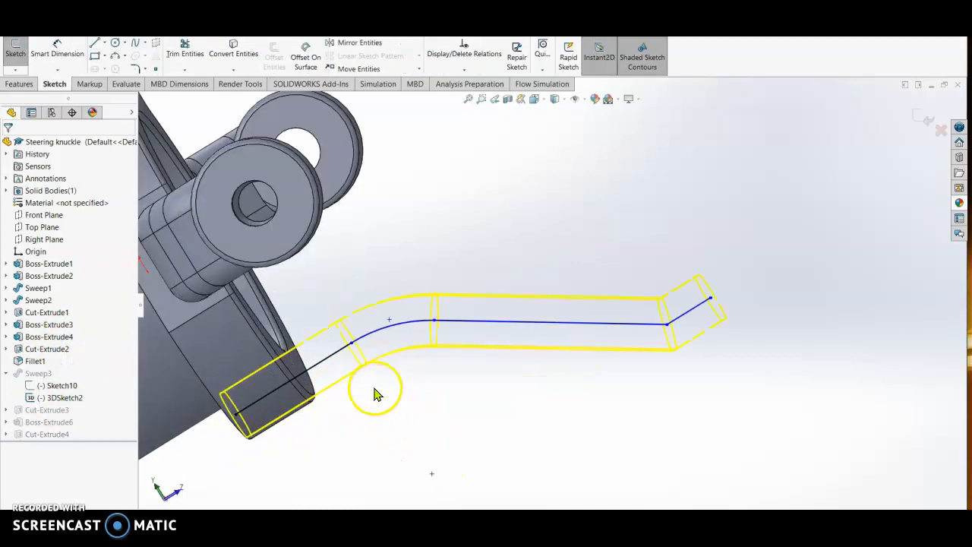
pyautogui.moveTo(434, 327); pyautogui.dragTo(436, 338)
pyautogui.moveTo(600, 366); pyautogui.dragTo(612, 352)
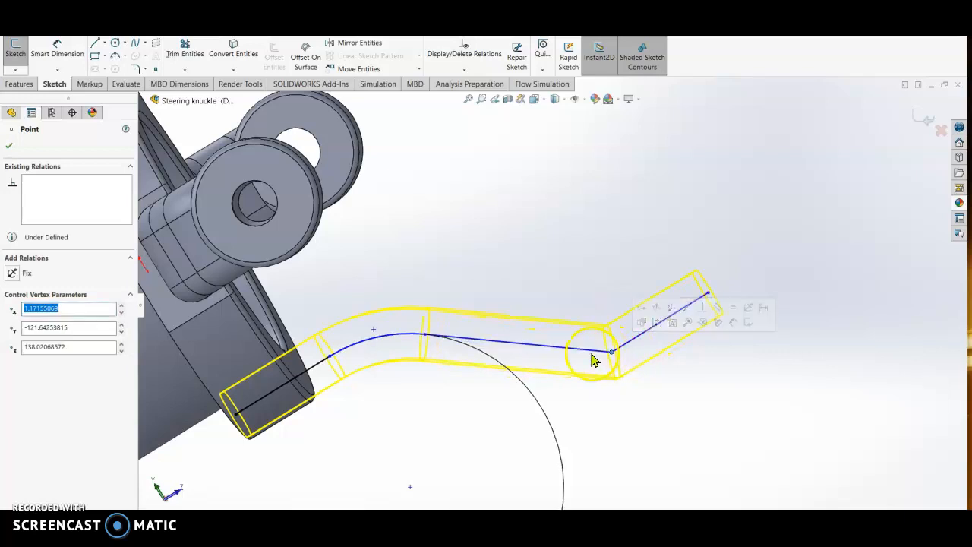
# - Round the corner near the free end of the arm's sweep path with a 60 mm sketch fillet
pyautogui.click(74, 137)
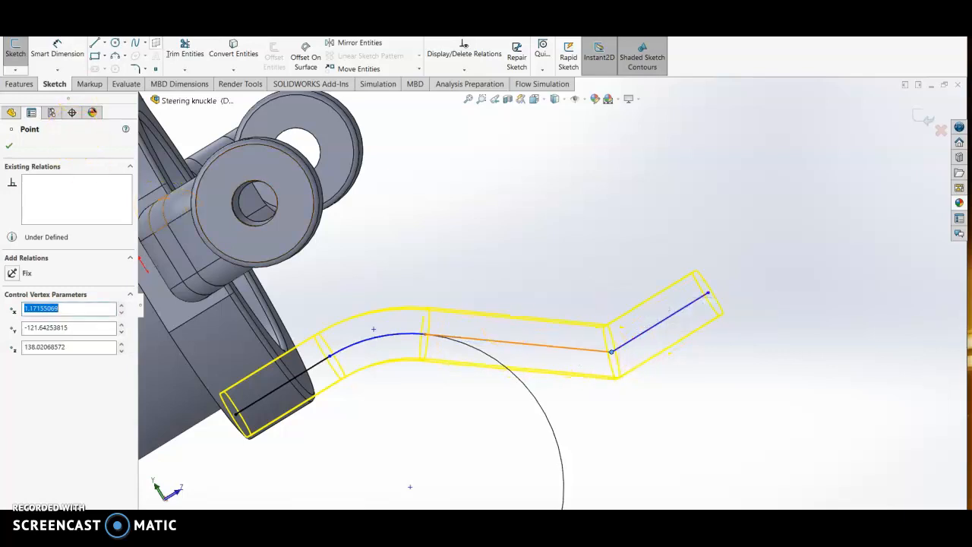
pyautogui.click(135, 69)
pyautogui.click(612, 352)
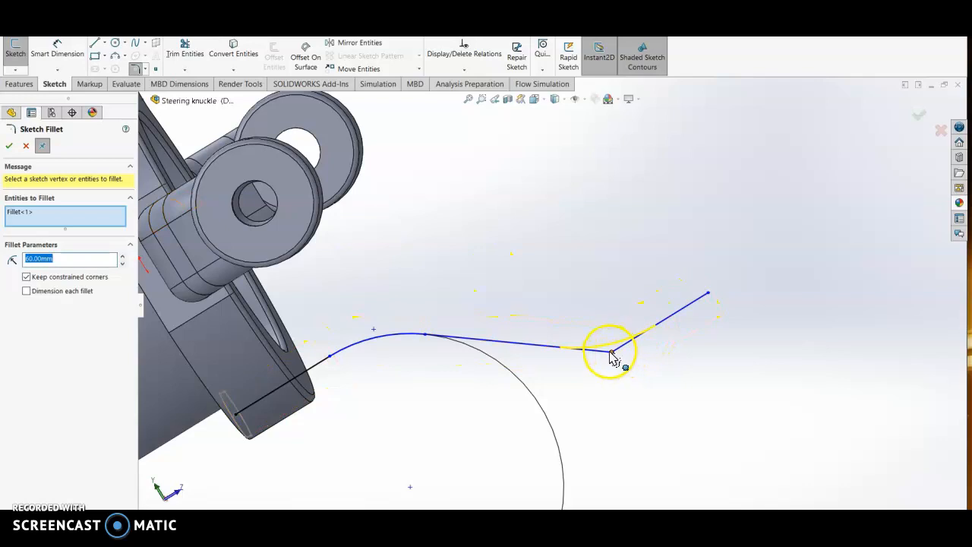
pyautogui.click(612, 354)
pyautogui.click(612, 352)
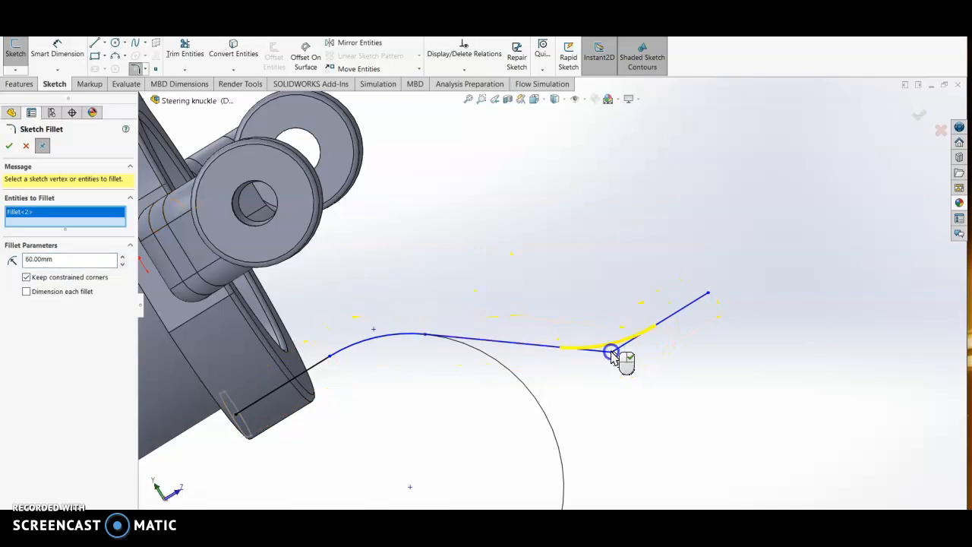
pyautogui.click(62, 140)
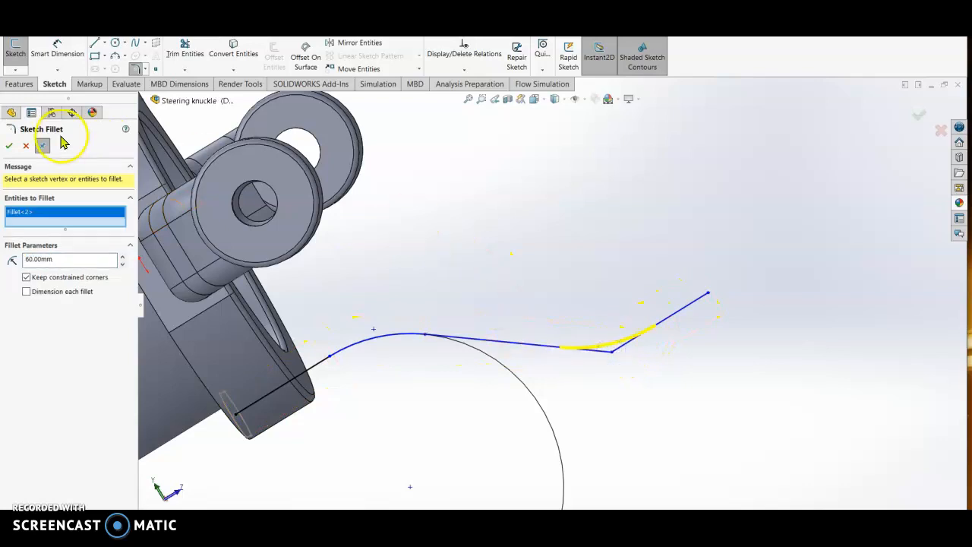
pyautogui.click(9, 147)
pyautogui.moveTo(635, 379)
pyautogui.mouseDown(button='middle')
pyautogui.moveTo(643, 488)
pyautogui.moveTo(641, 364)
pyautogui.mouseUp(button='middle')
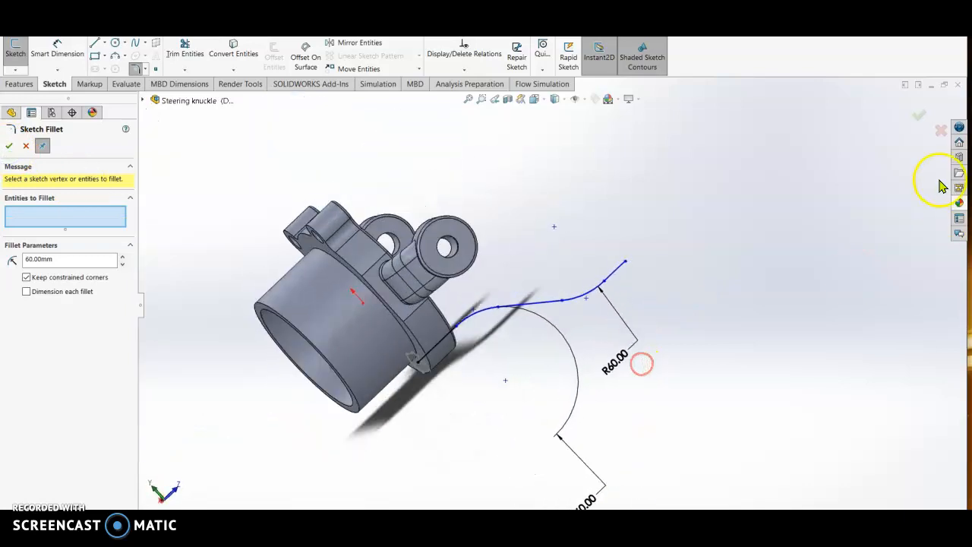
pyautogui.click(917, 117)
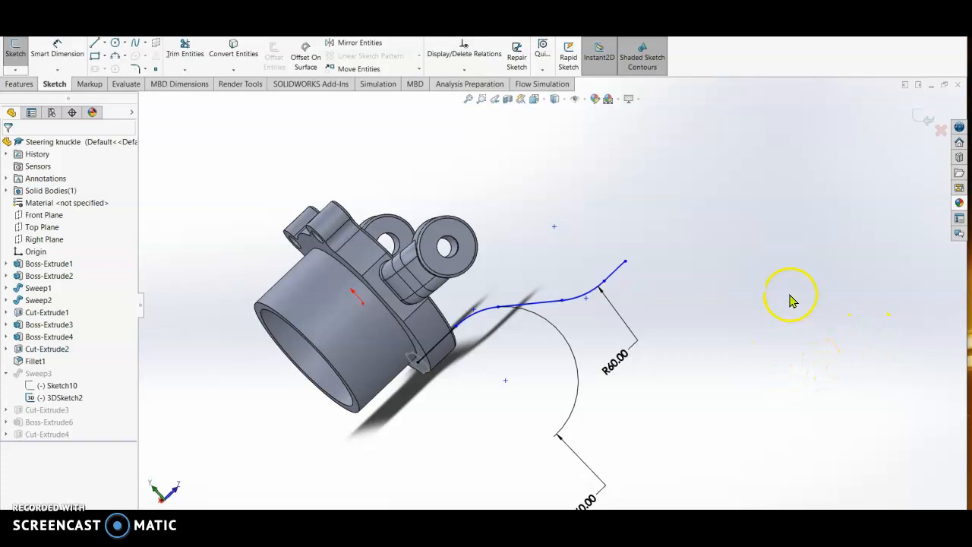
# - Exit the arm's path sketch and rebuild the model, continuing past the Sketch11 warning
pyautogui.click(920, 123)
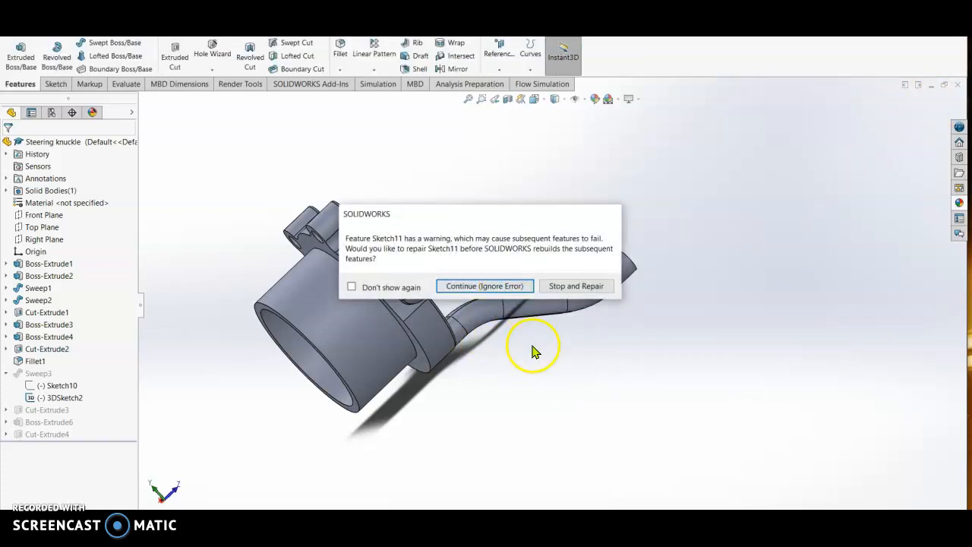
pyautogui.click(498, 287)
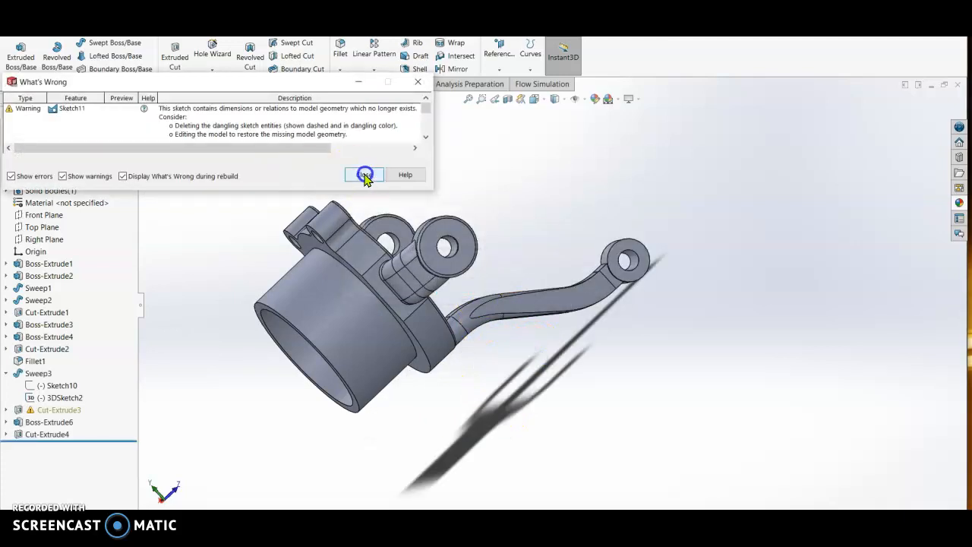
pyautogui.click(364, 175)
# - Open Sketch11, the profile of the Cut-Extrude3 cut on the long arm, for editing
pyautogui.moveTo(633, 451); pyautogui.dragTo(545, 316, button='middle')
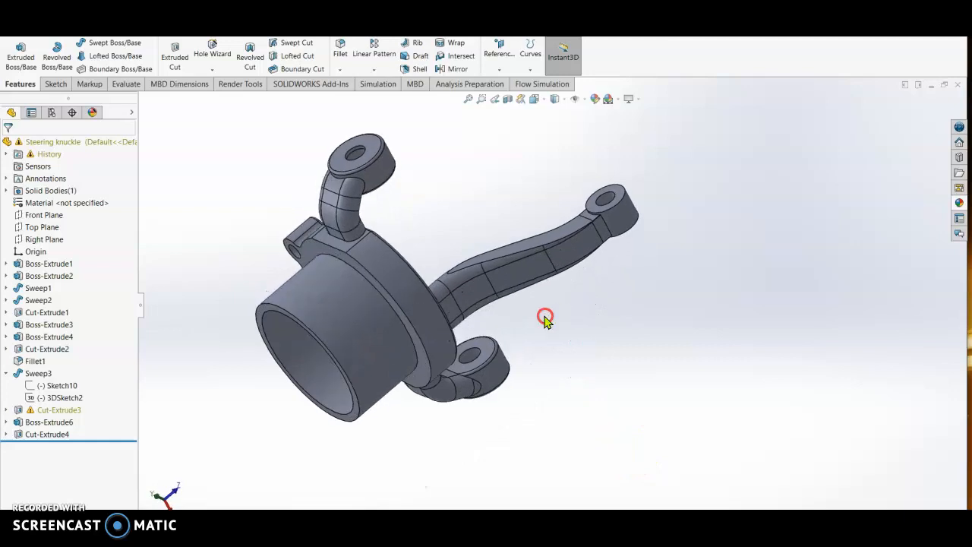
pyautogui.rightClick(63, 413)
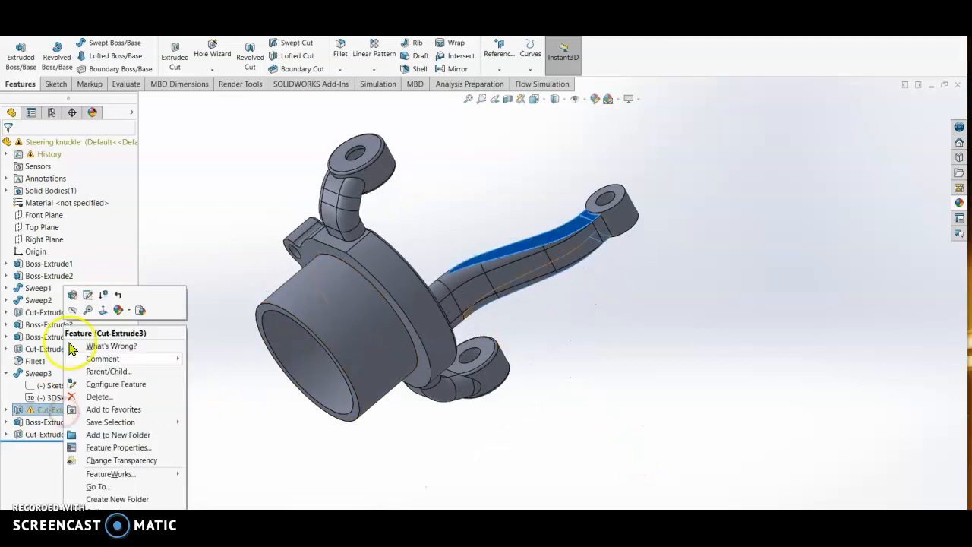
pyautogui.click(7, 410)
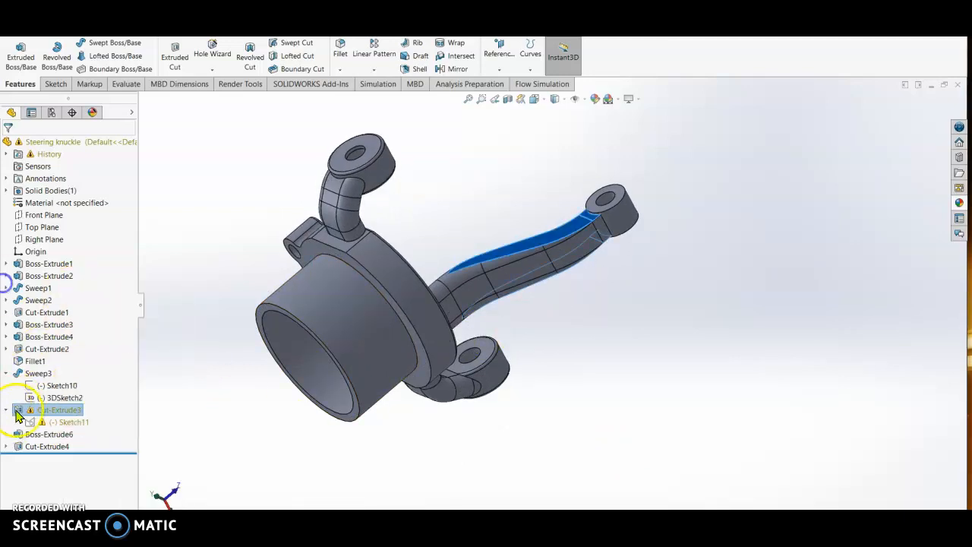
pyautogui.rightClick(66, 423)
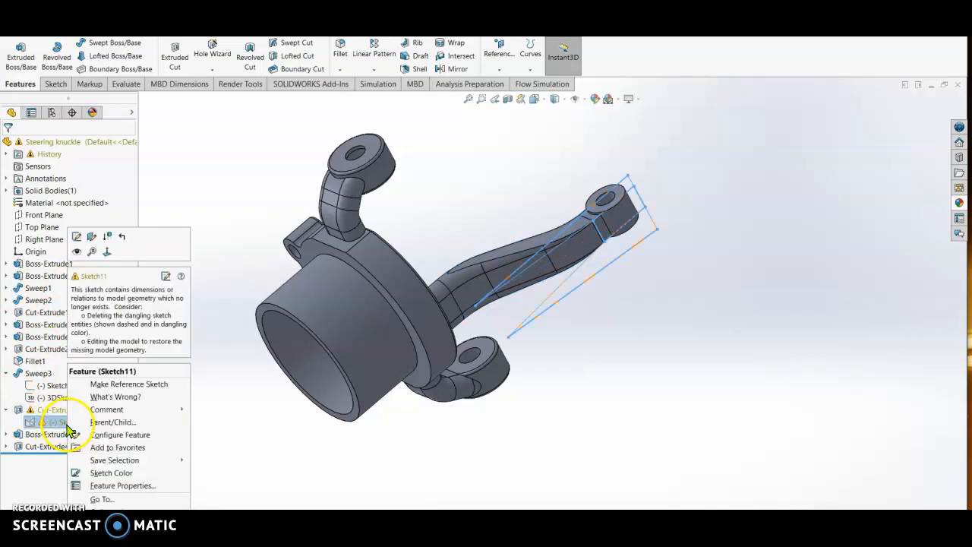
pyautogui.click(81, 239)
# - Delete the dangling coincident relation from the profile's inner corner point near the arm's end, and exit the sketch
pyautogui.scroll(-5, 596, 351)
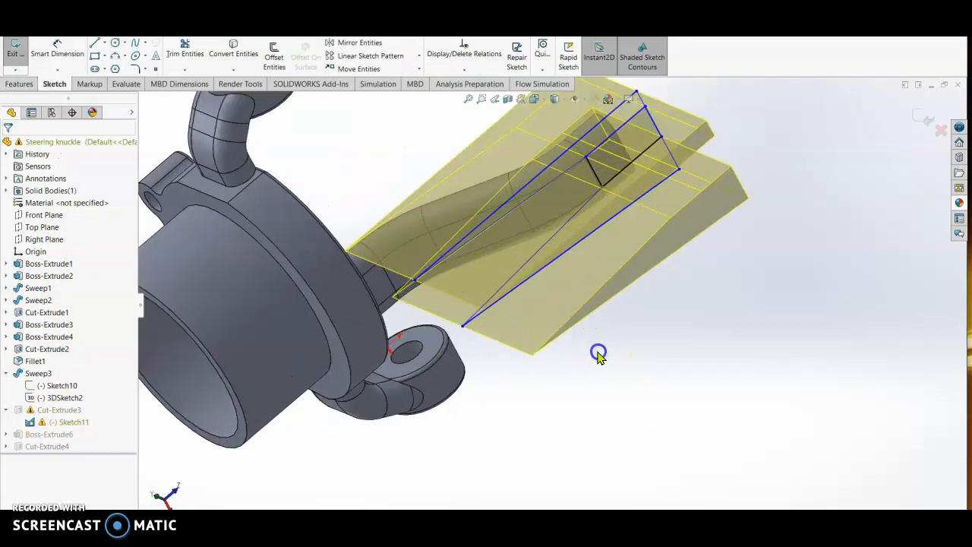
pyautogui.moveTo(492, 414); pyautogui.dragTo(586, 206, button='middle')
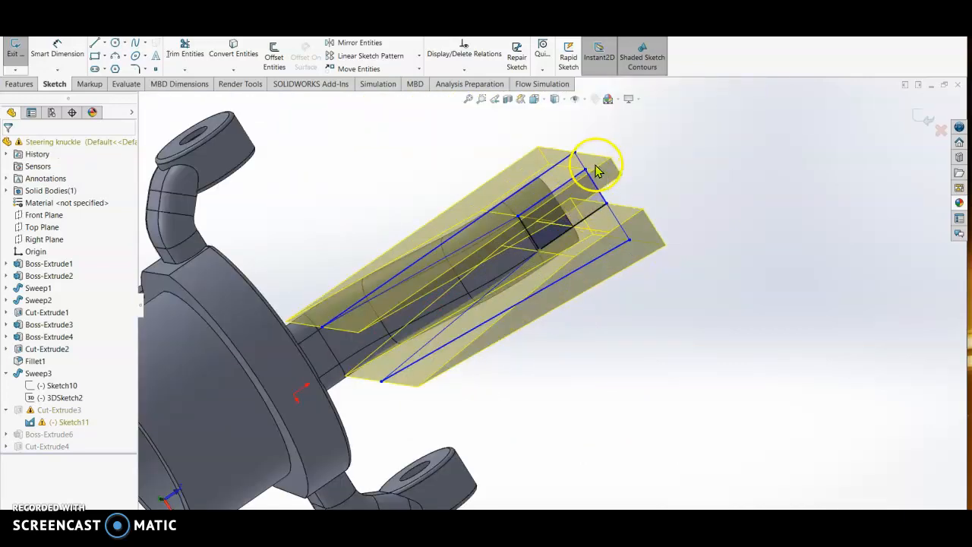
pyautogui.scroll(-3, 596, 171)
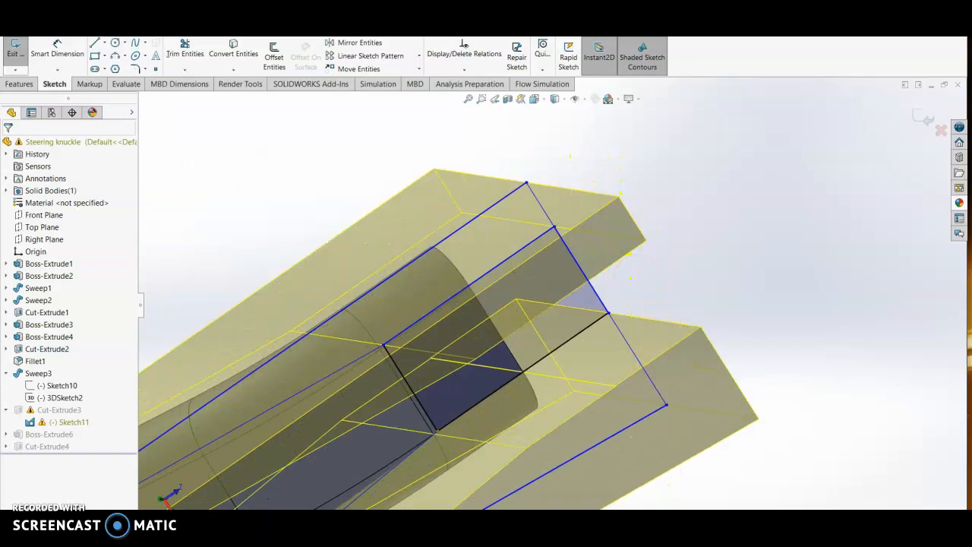
pyautogui.click(438, 430)
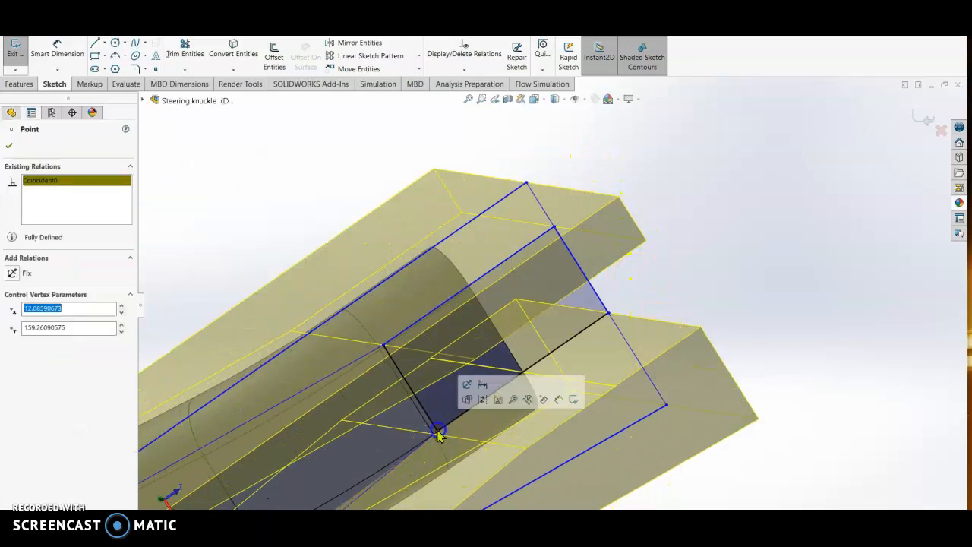
pyautogui.rightClick(47, 195)
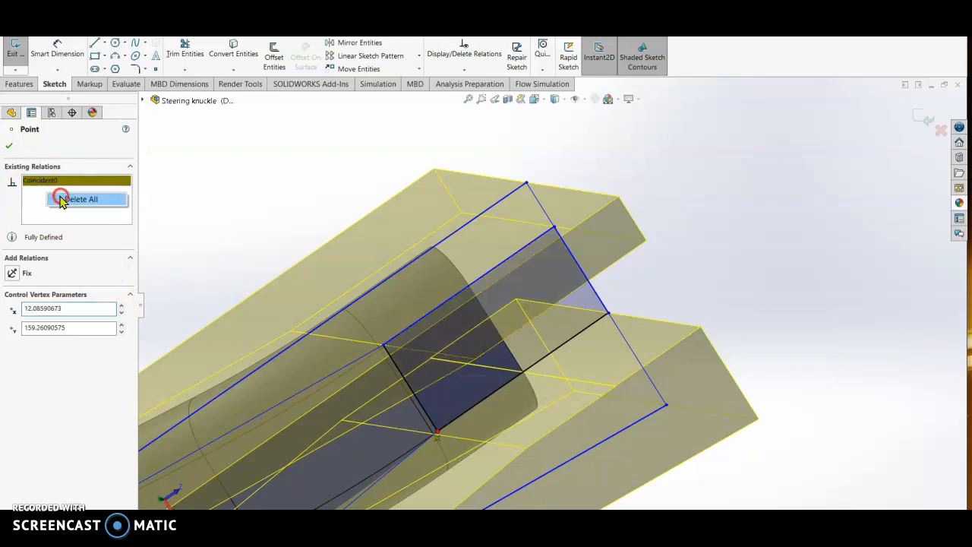
pyautogui.click(68, 199)
pyautogui.click(930, 123)
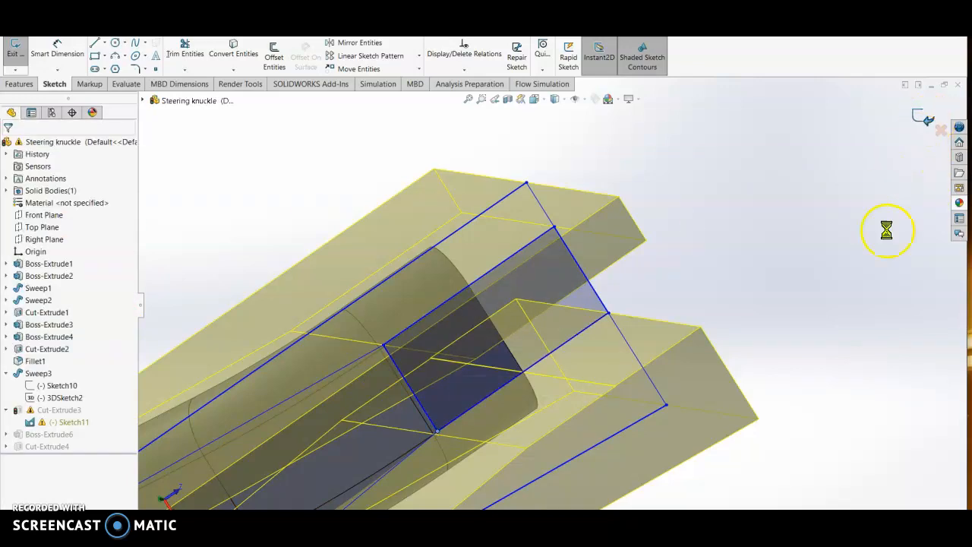
# - Fillet the circular edge where the hub cylinder meets the flange with a 12 mm radius
pyautogui.scroll(5, 628, 423)
pyautogui.moveTo(630, 419); pyautogui.dragTo(754, 466, button='middle')
pyautogui.scroll(-4, 431, 418)
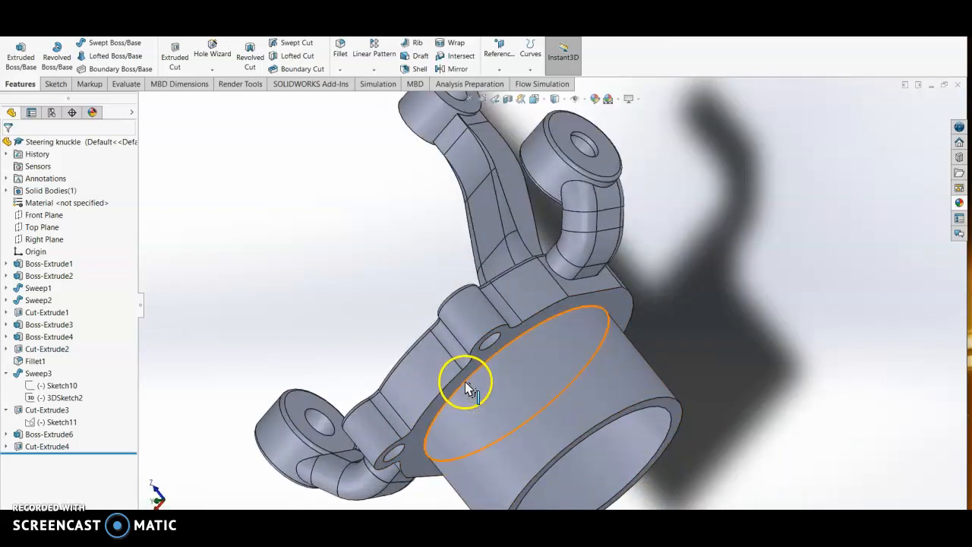
pyautogui.rightClick(466, 390)
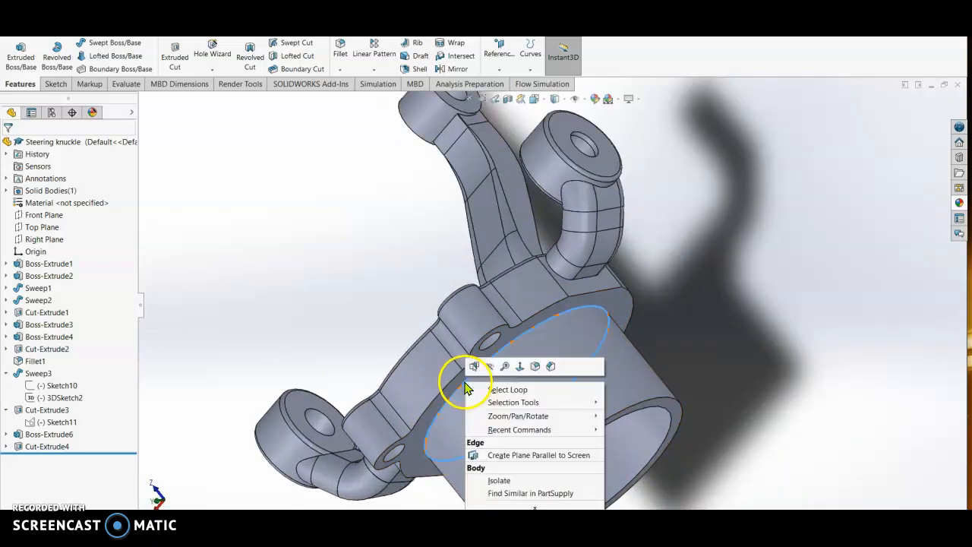
pyautogui.click(531, 389)
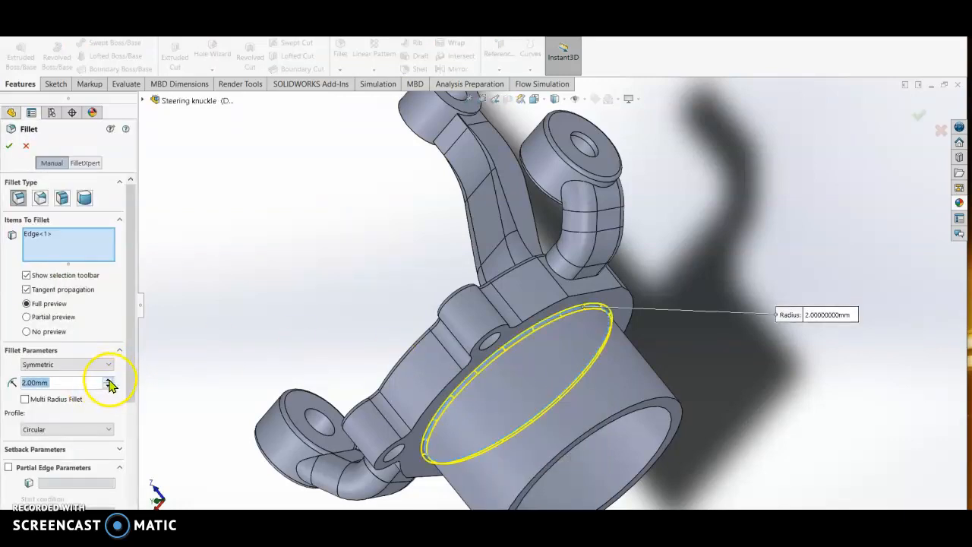
pyautogui.click(109, 381)
pyautogui.click(109, 381)
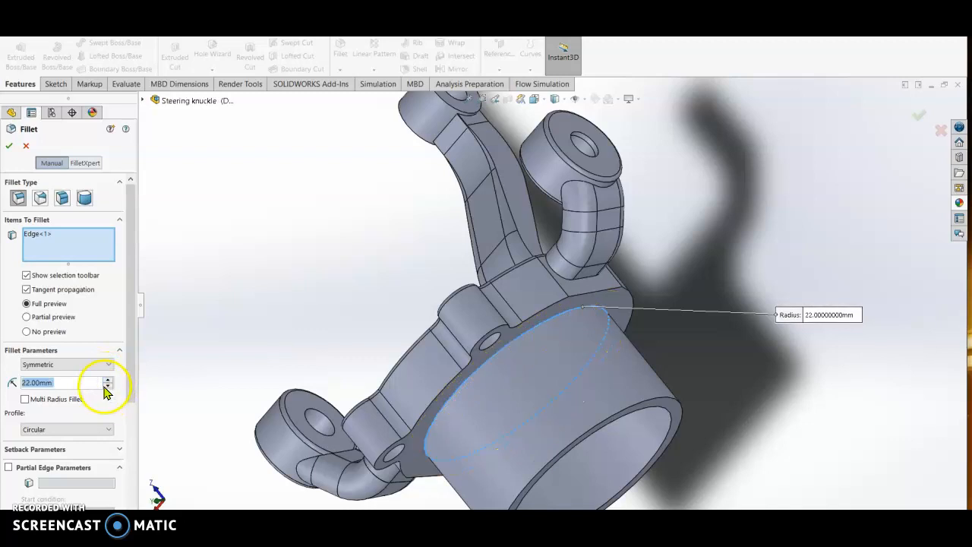
pyautogui.click(107, 386)
pyautogui.click(10, 148)
# - Apply a 2 mm fillet to the flange face around the two bolt ears and to the narrow flange face on the opposite side
pyautogui.moveTo(558, 404); pyautogui.dragTo(646, 321, button='middle')
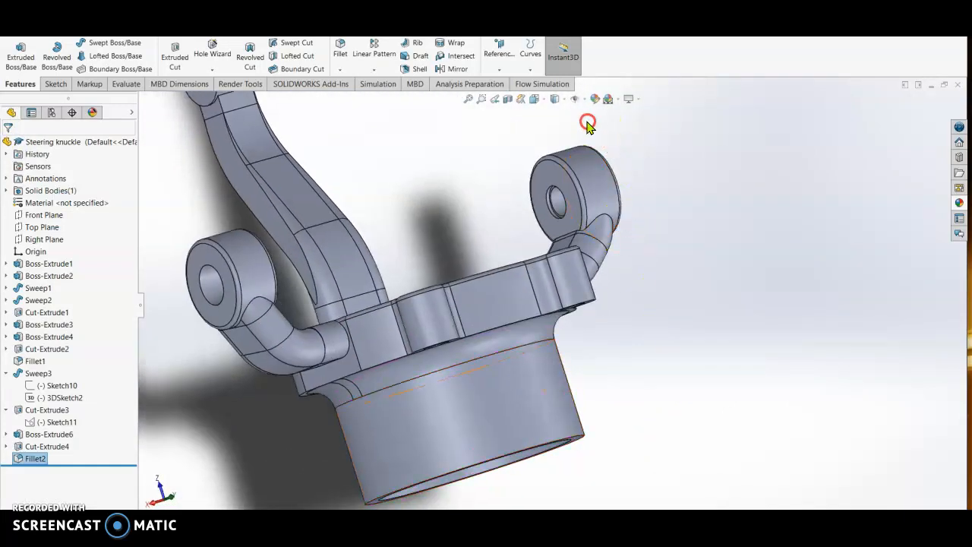
pyautogui.moveTo(590, 250); pyautogui.dragTo(513, 281, button='middle')
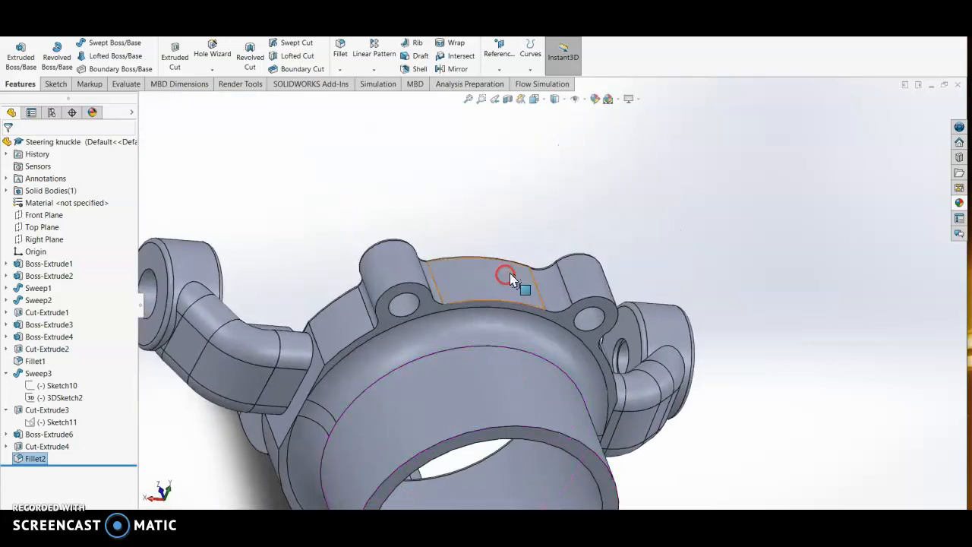
pyautogui.rightClick(429, 303)
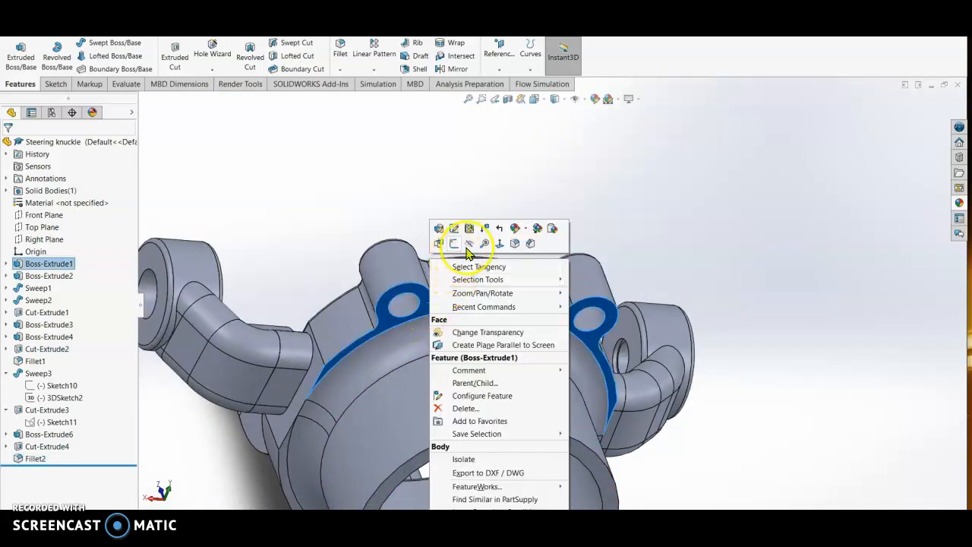
pyautogui.click(514, 242)
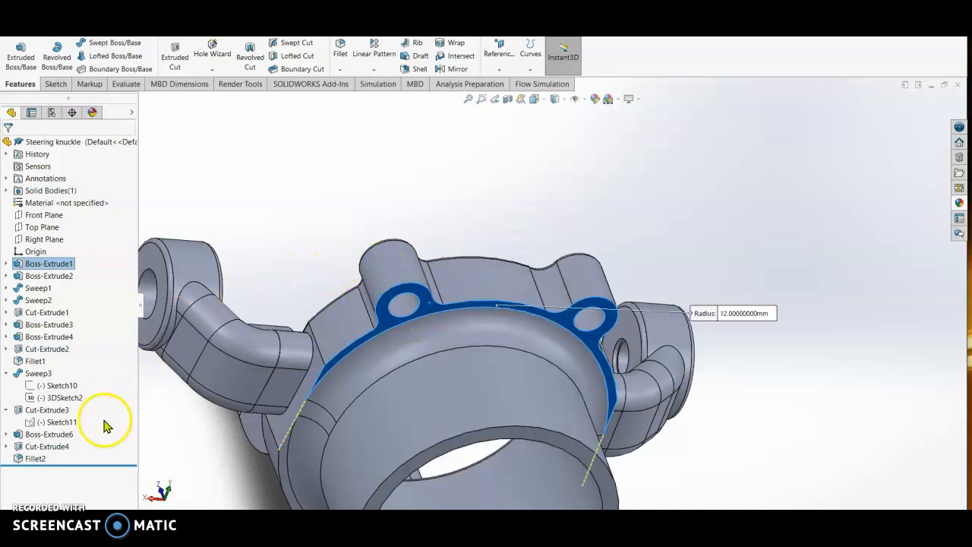
pyautogui.write('2')
pyautogui.press('Return')
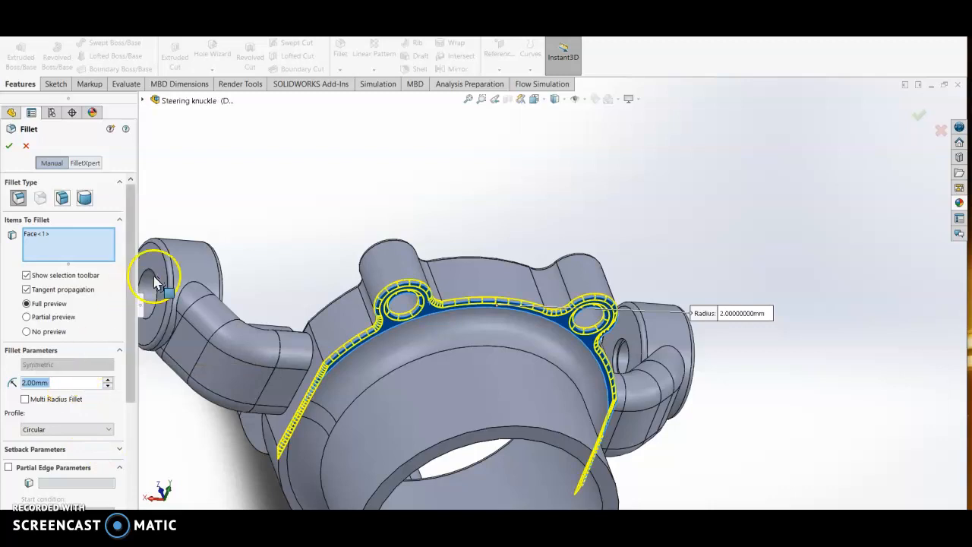
pyautogui.scroll(4, 331, 478)
pyautogui.moveTo(336, 420); pyautogui.dragTo(369, 289, button='middle')
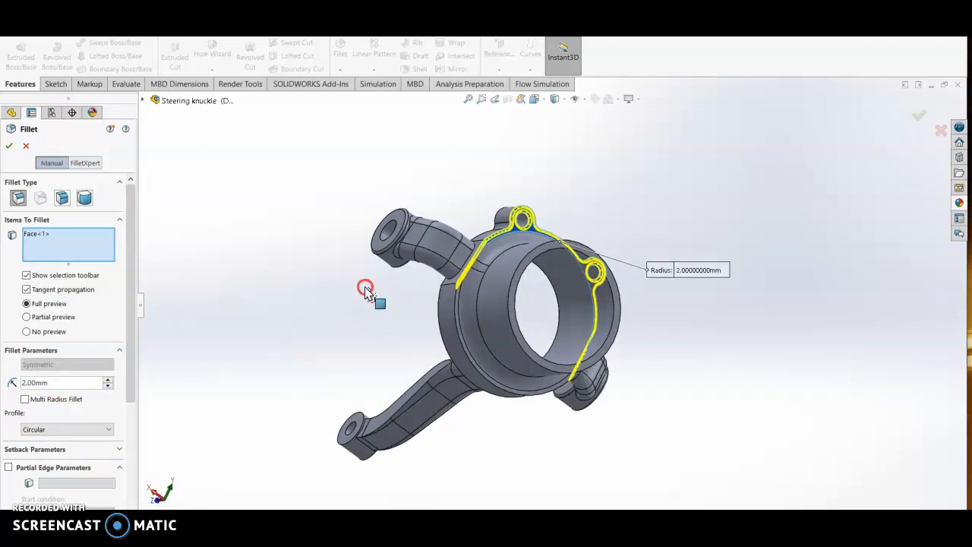
pyautogui.scroll(-6, 509, 390)
pyautogui.click(474, 338)
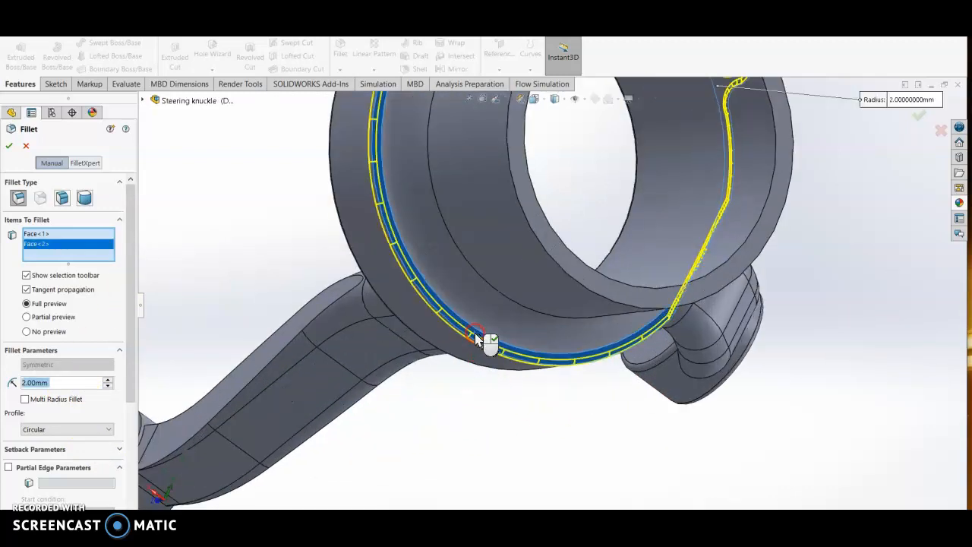
pyautogui.click(11, 150)
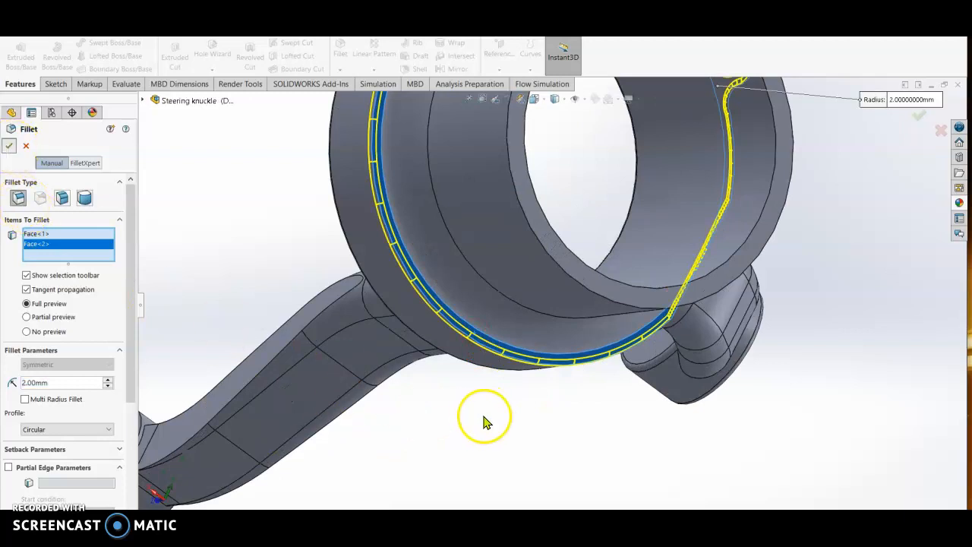
# - Fillet the inner and outer edges of the hub cylinder's annular end face with a 1 mm radius
pyautogui.scroll(5, 514, 417)
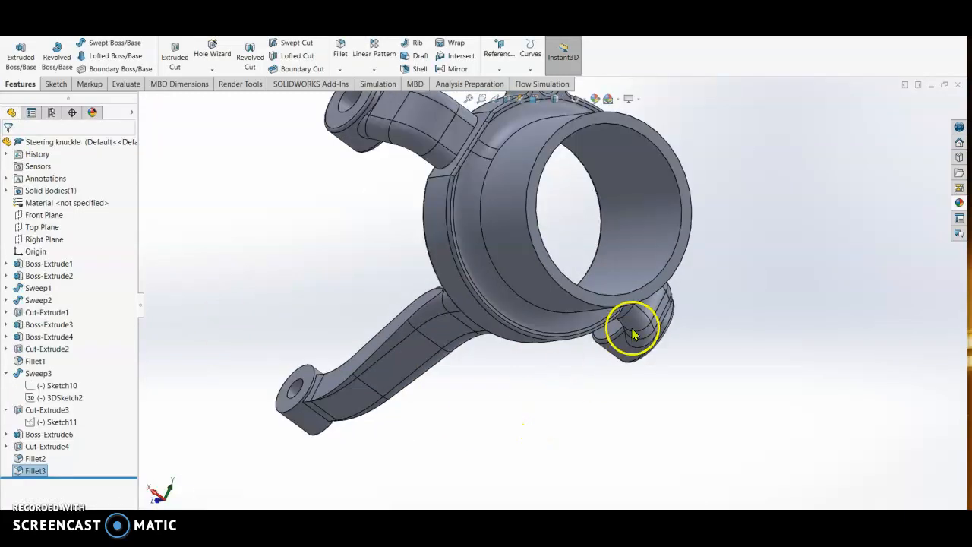
pyautogui.click(595, 292)
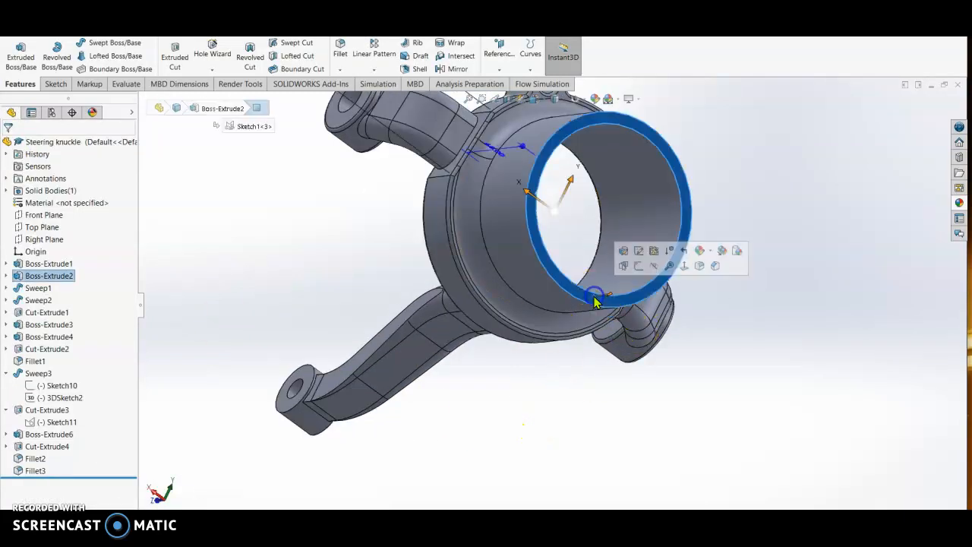
pyautogui.click(699, 266)
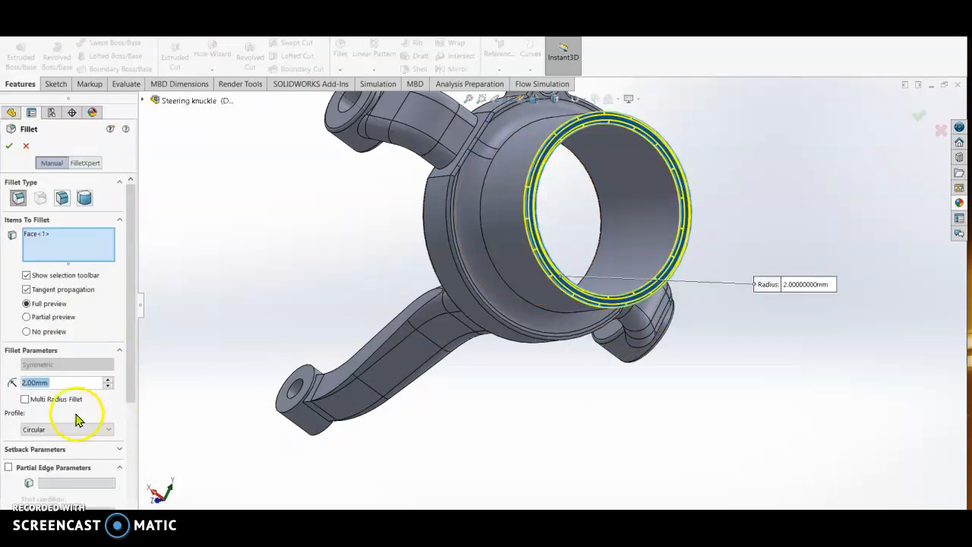
pyautogui.write('1')
pyautogui.press('Return')
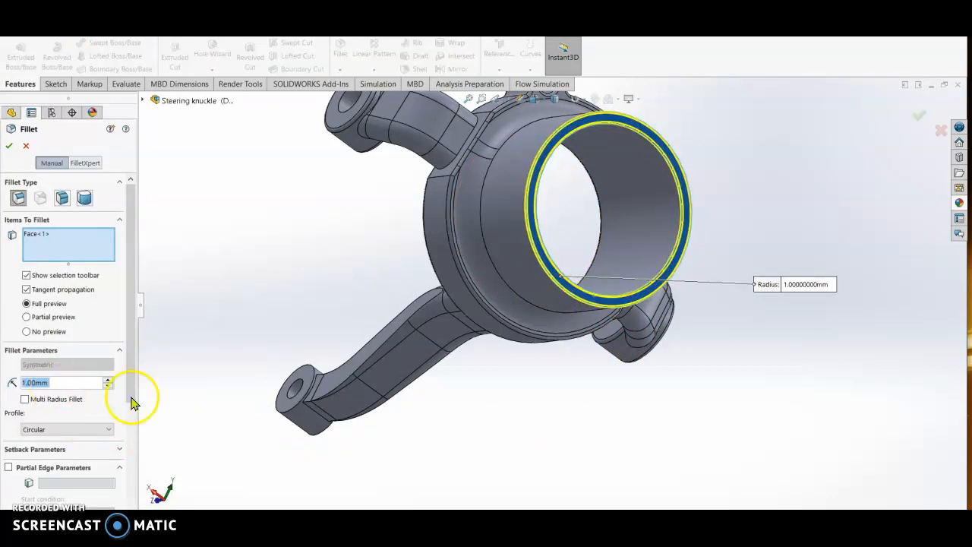
pyautogui.click(920, 119)
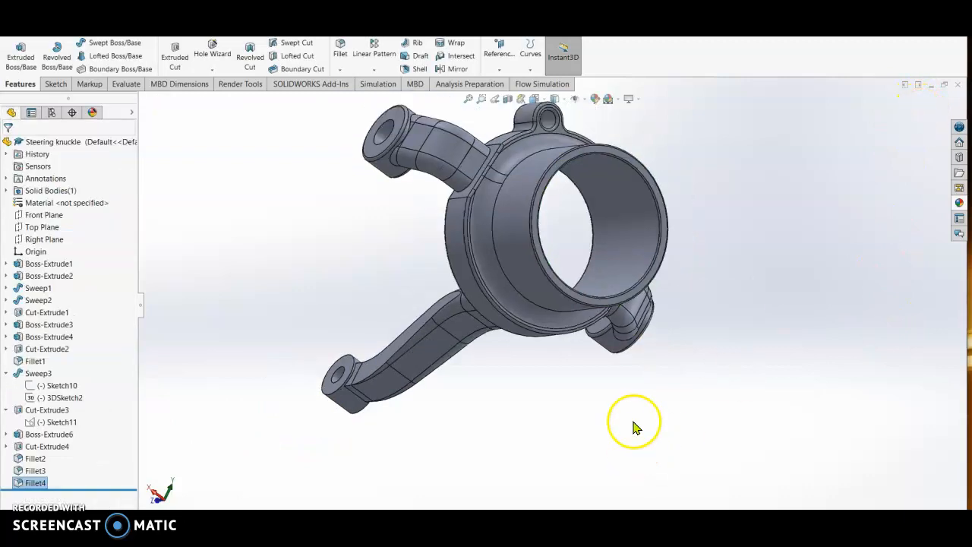
# - Apply the sandblasted iron appearance to the hub-to-flange fillet and the entire steering knuckle body
pyautogui.scroll(3, 700, 223)
pyautogui.click(595, 97)
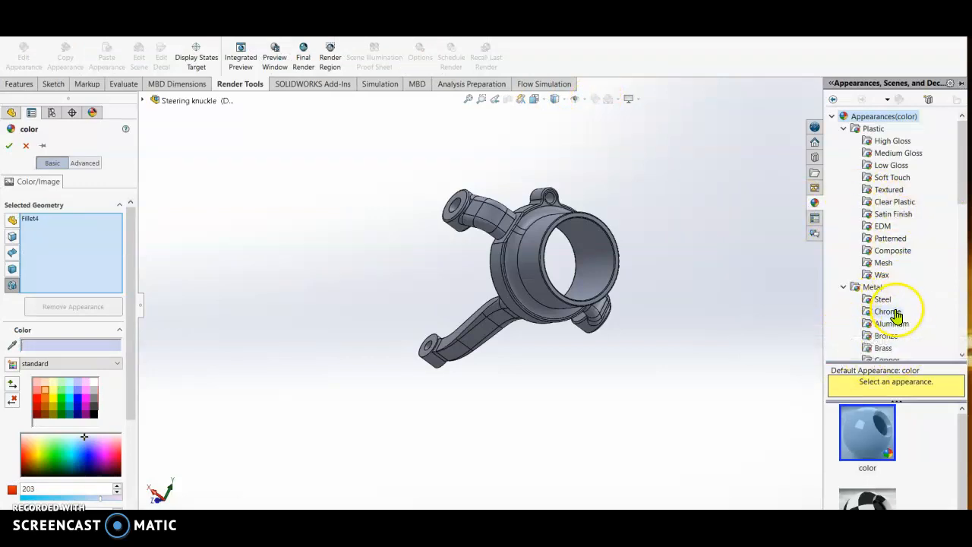
pyautogui.scroll(-2, 896, 316)
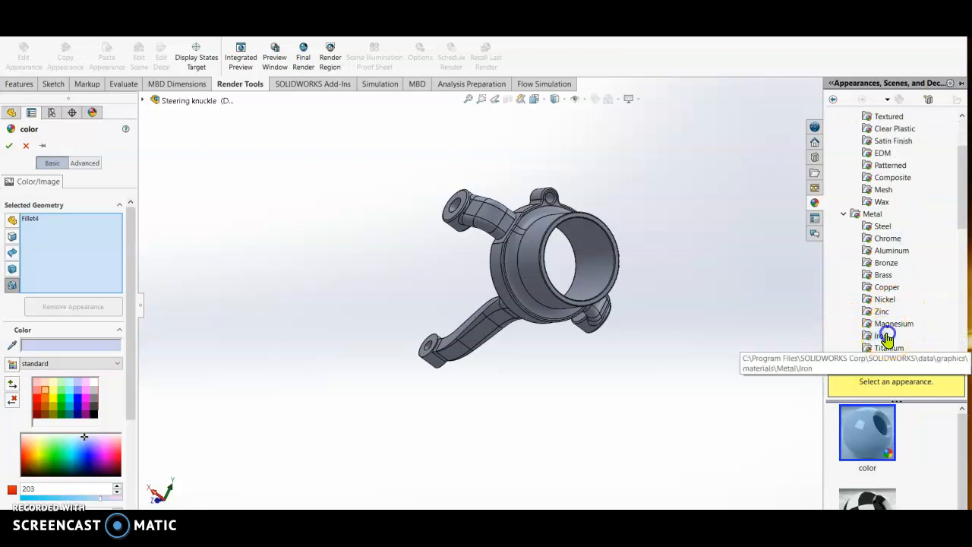
pyautogui.click(885, 335)
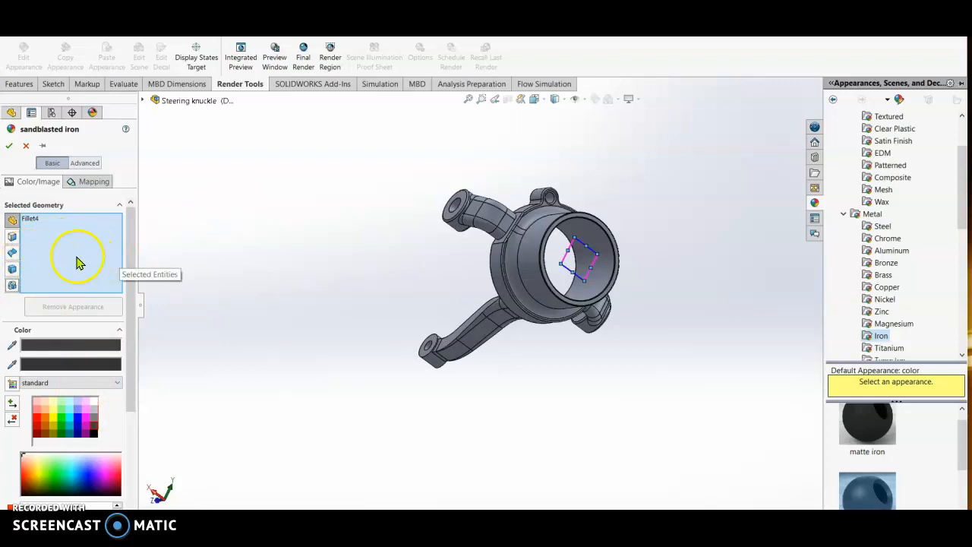
pyautogui.rightClick(34, 218)
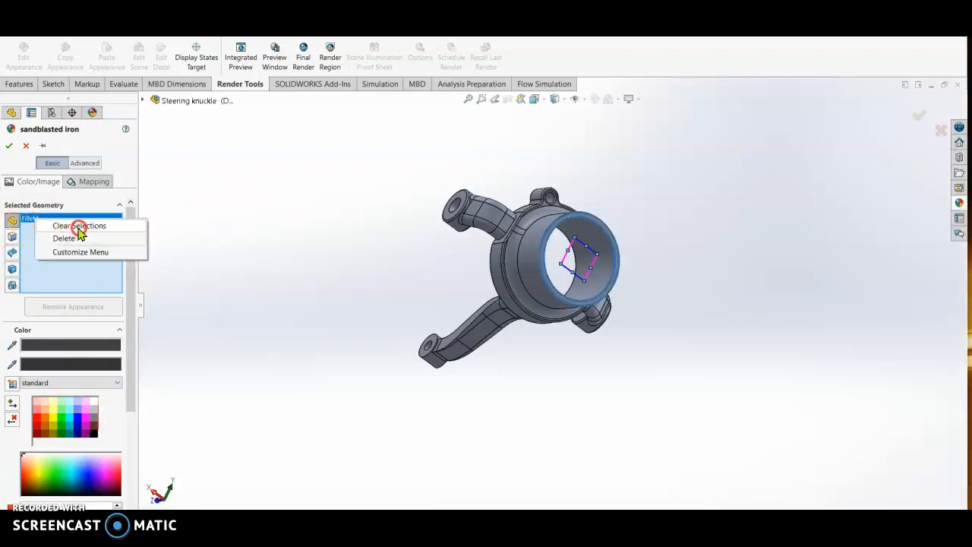
pyautogui.click(78, 226)
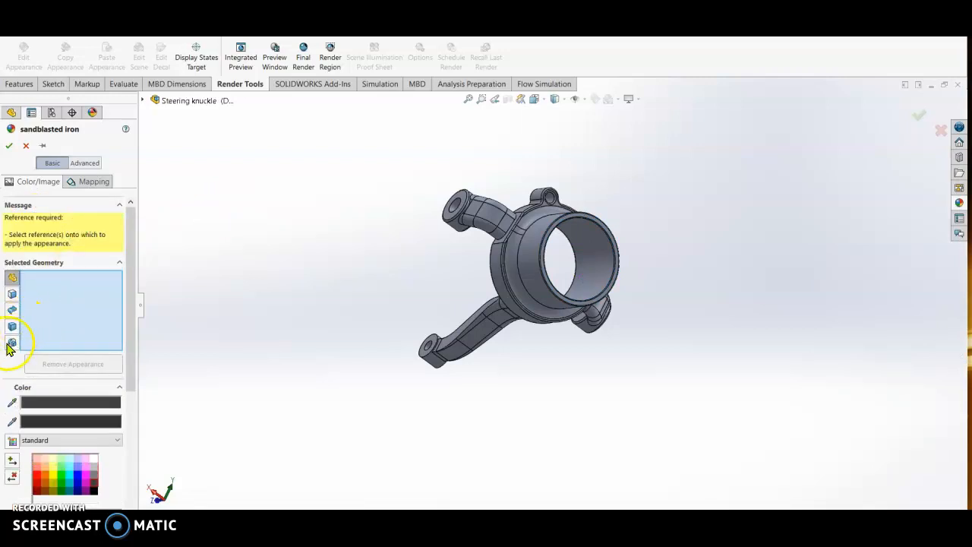
pyautogui.click(503, 267)
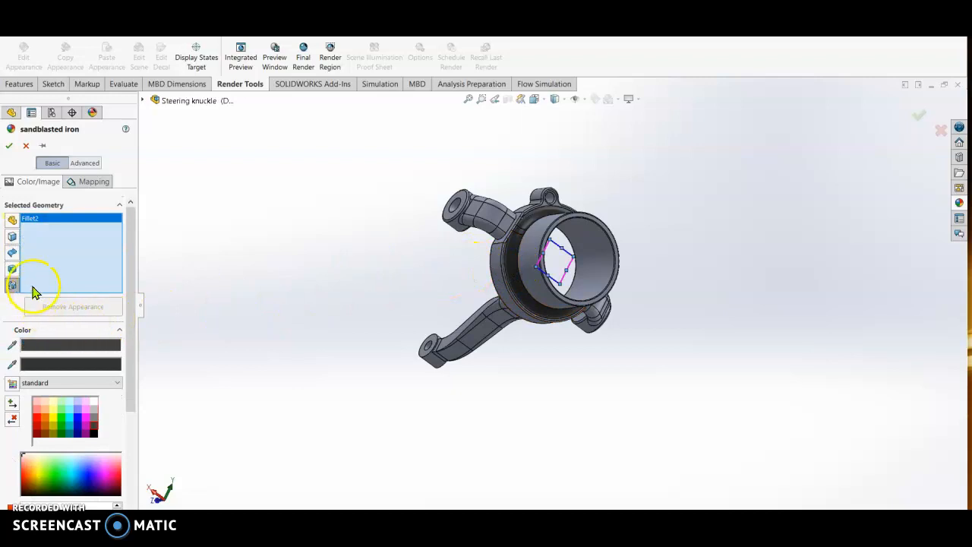
pyautogui.click(523, 249)
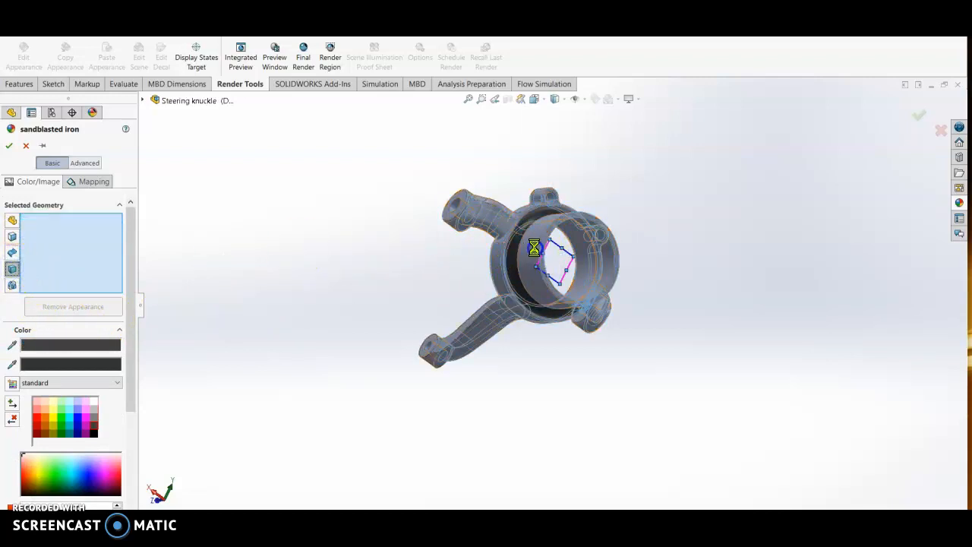
pyautogui.click(9, 146)
# - Change the colour of the knuckle body's sandblasted iron appearance to a pinkish red
pyautogui.moveTo(630, 282); pyautogui.dragTo(752, 284, button='middle')
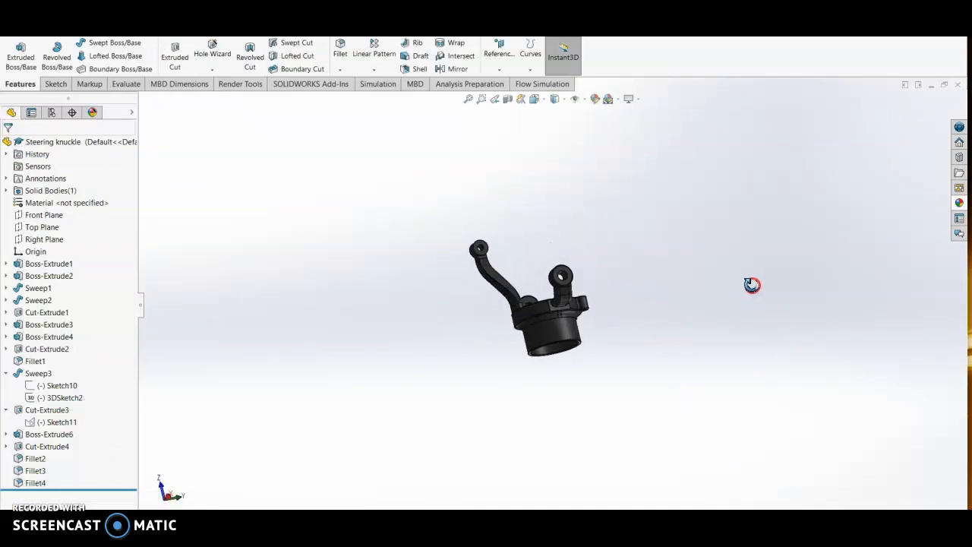
pyautogui.rightClick(563, 335)
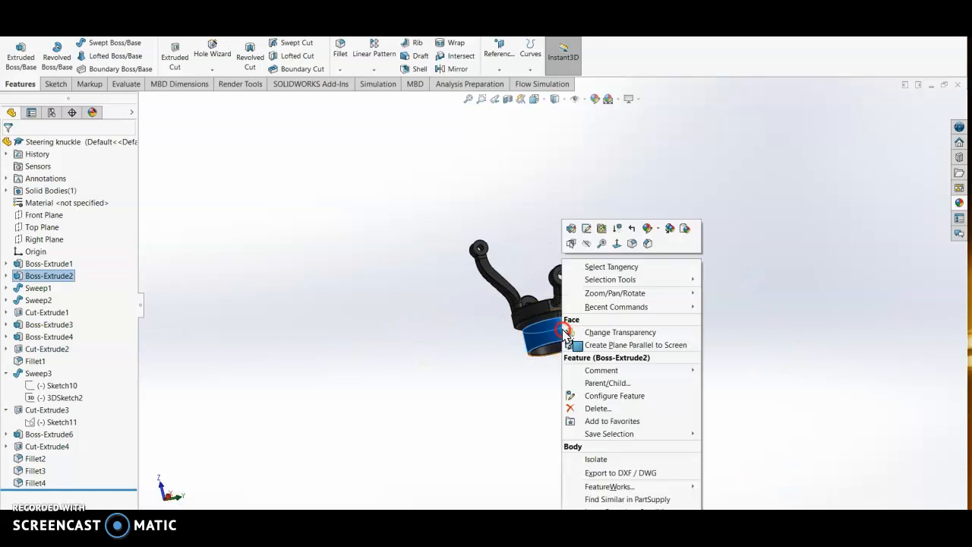
pyautogui.click(657, 231)
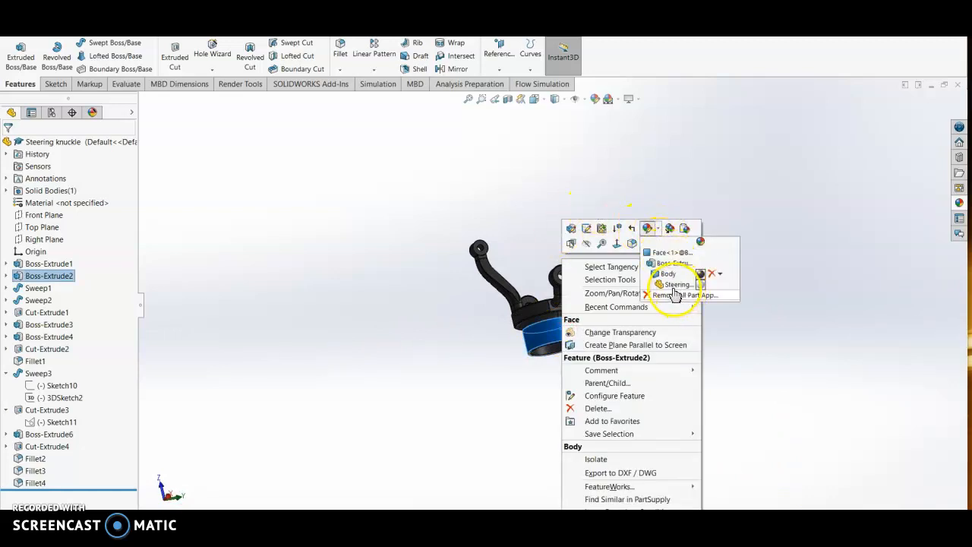
pyautogui.click(668, 275)
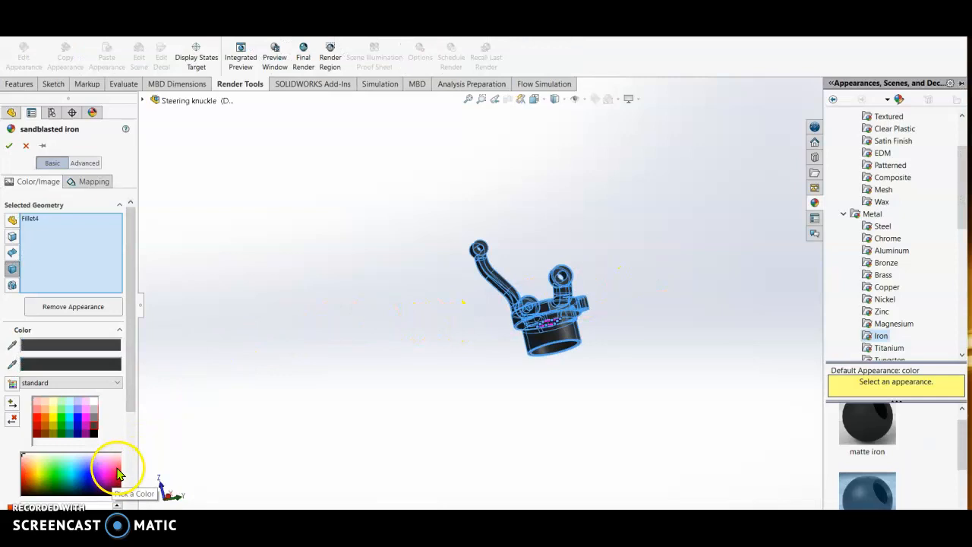
pyautogui.click(116, 468)
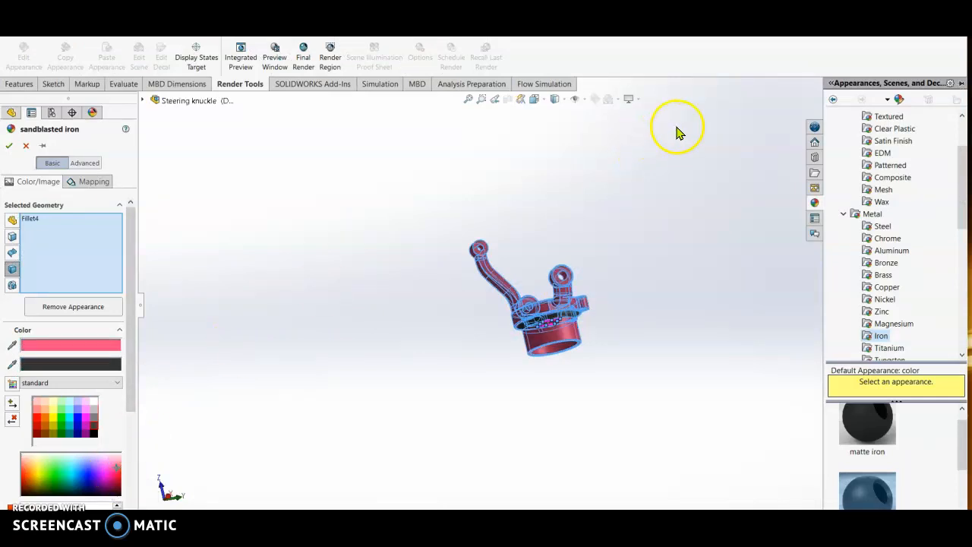
pyautogui.click(8, 145)
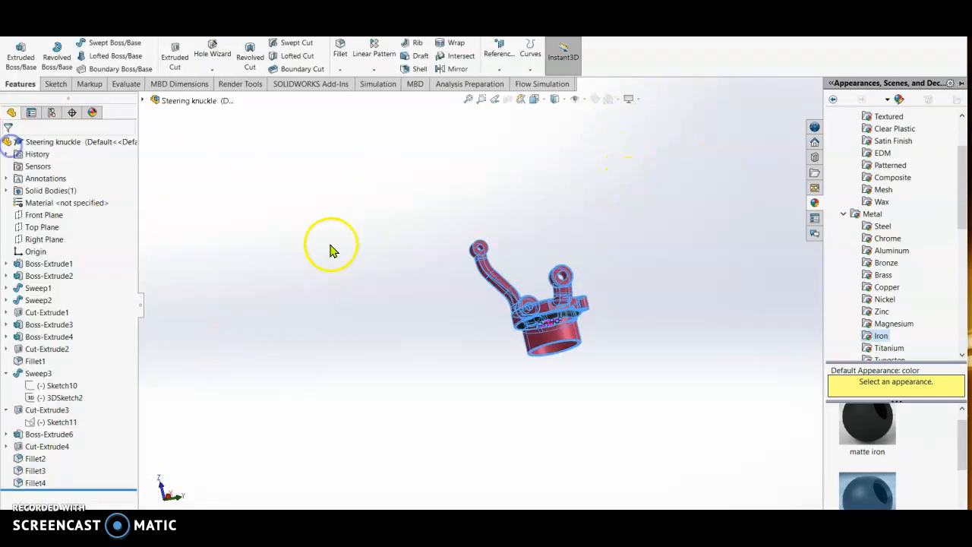
# - Collapse the appearance library, close the steering knuckle part, and return to the brake assembly containing it
pyautogui.scroll(2, 704, 265)
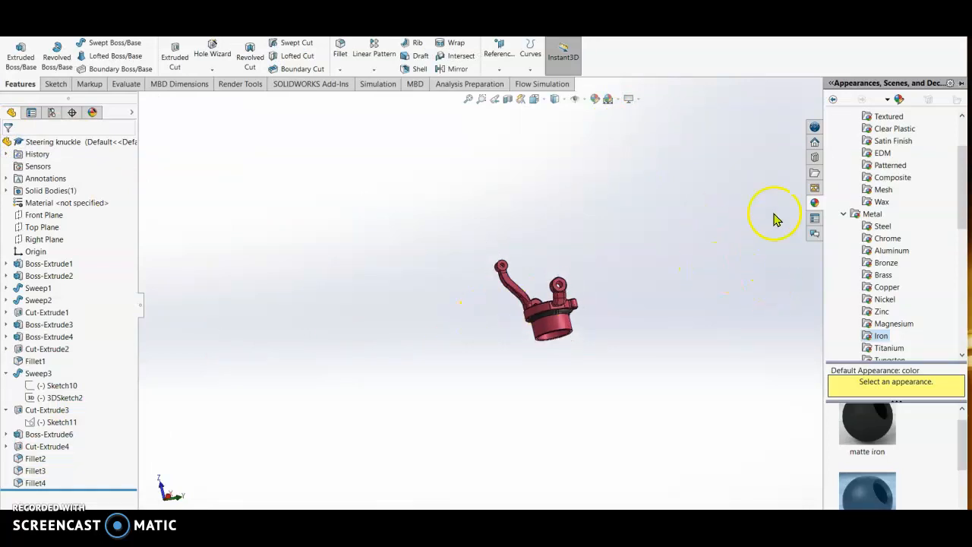
pyautogui.click(830, 86)
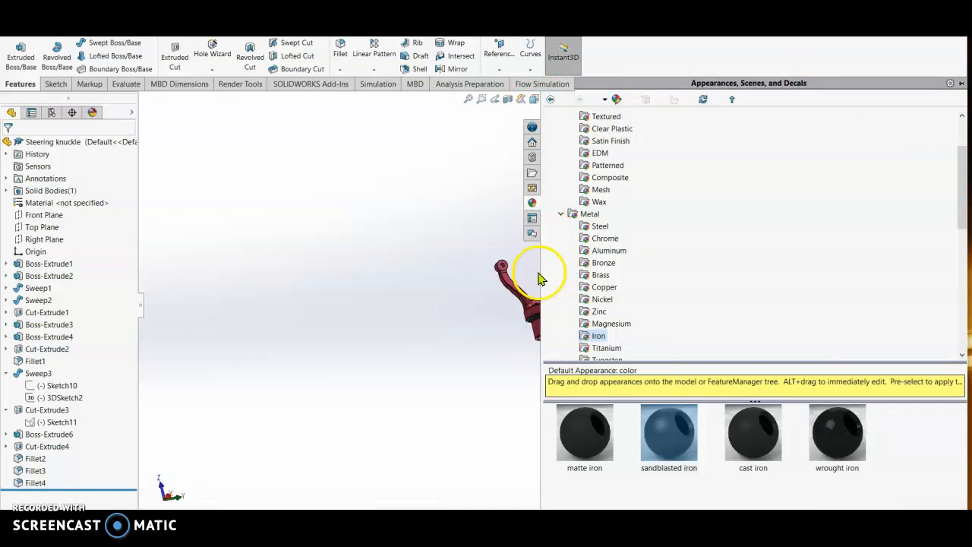
pyautogui.moveTo(540, 273); pyautogui.dragTo(954, 284)
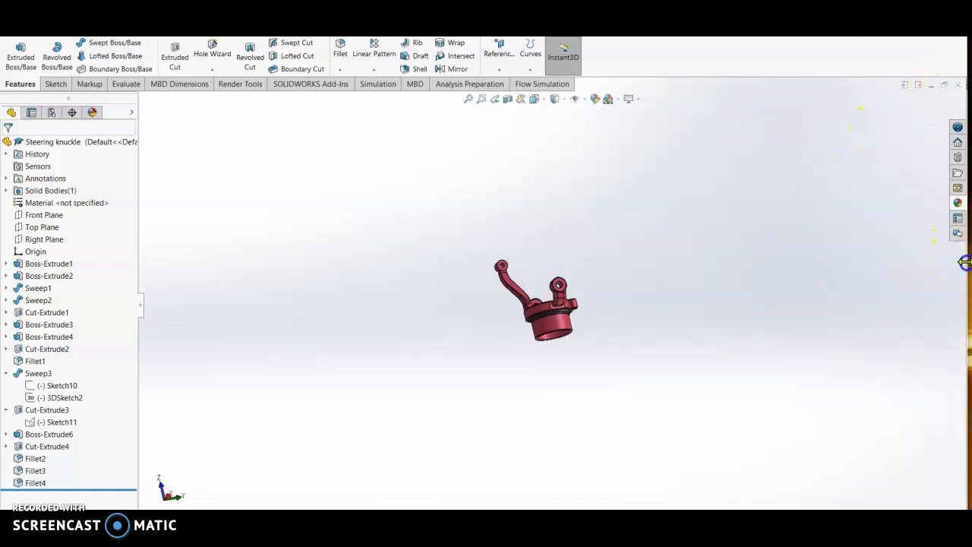
pyautogui.click(957, 85)
pyautogui.click(459, 280)
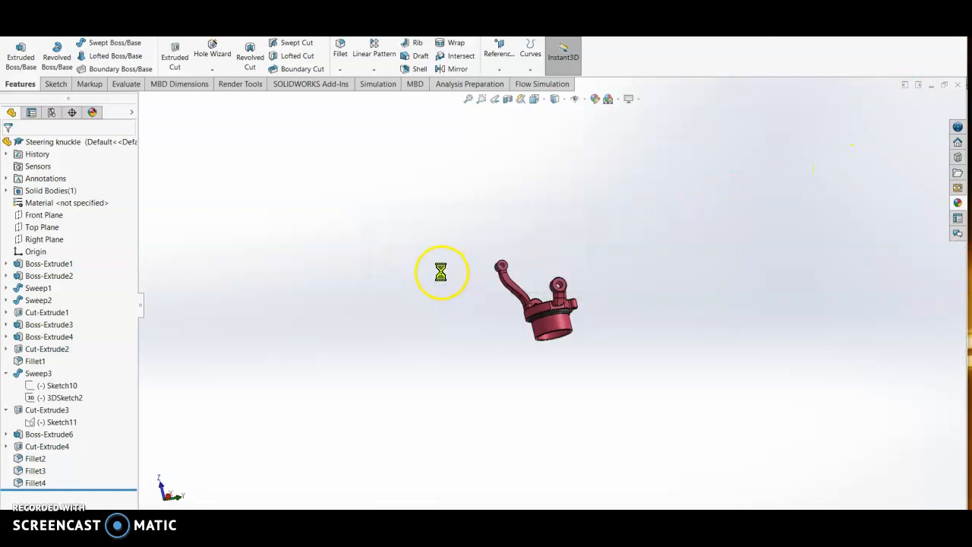
pyautogui.click(227, 231)
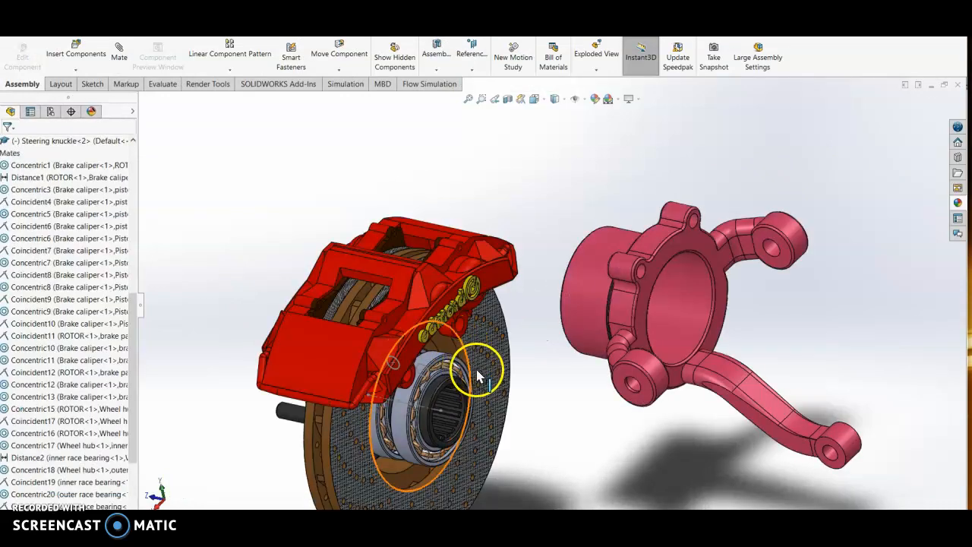
pyautogui.scroll(4, 574, 440)
pyautogui.moveTo(594, 382); pyautogui.dragTo(513, 422, button='middle')
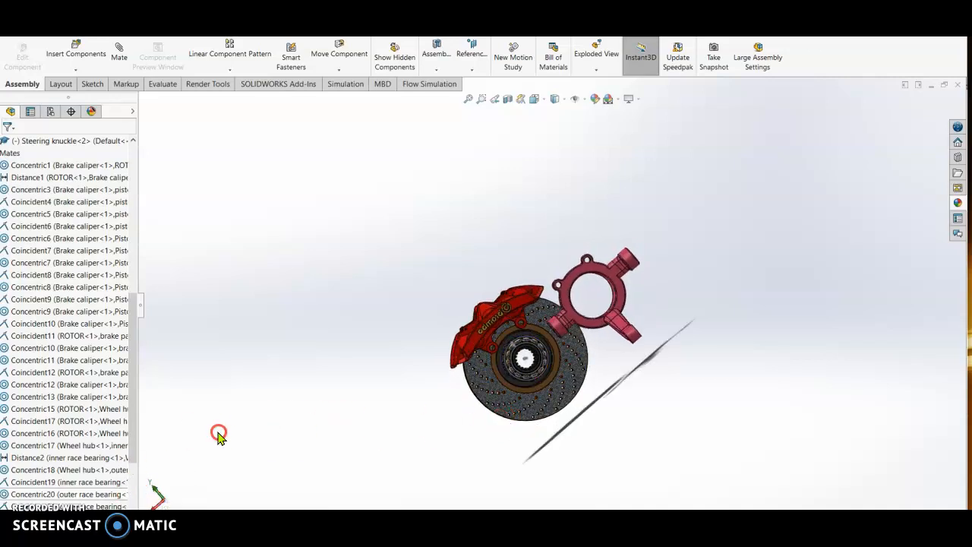